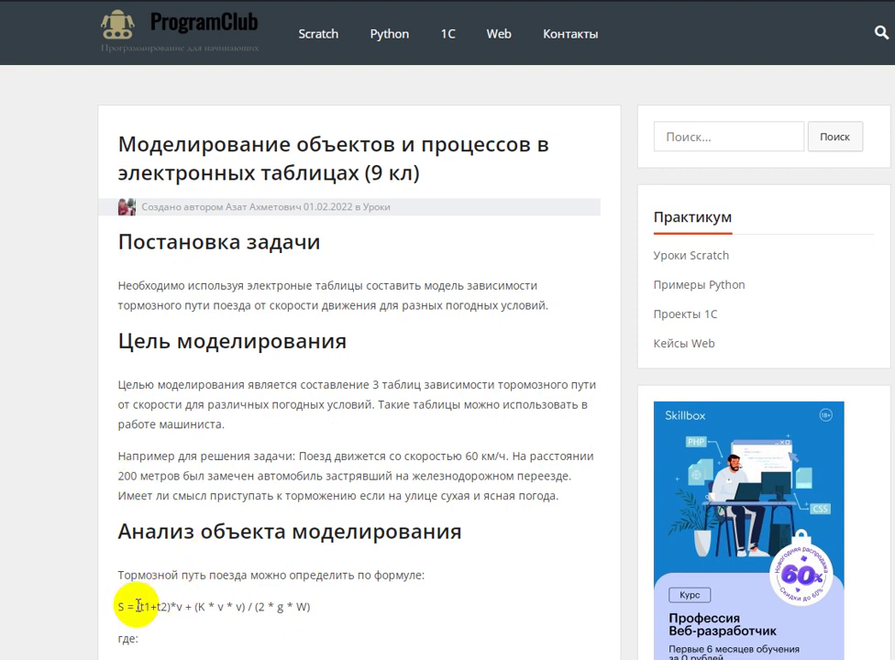
- Highlight the formula S = (t1+t2)*v + (K*v*v)/(2*g*W) and scroll to its variable definitions
drag(120, 606, 310, 607)
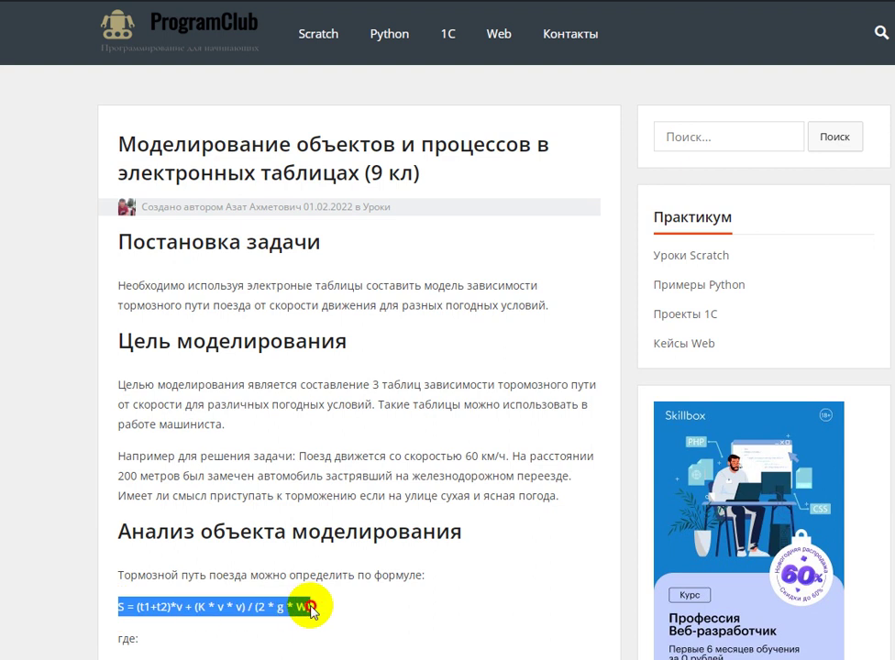
scroll(312, 610, down, 3)
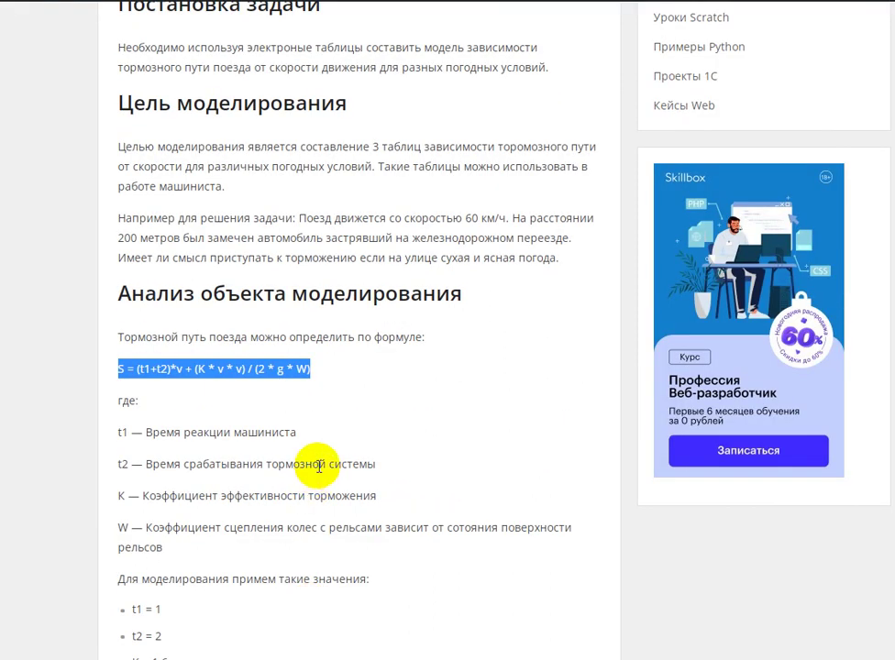
key(alt+Tab)
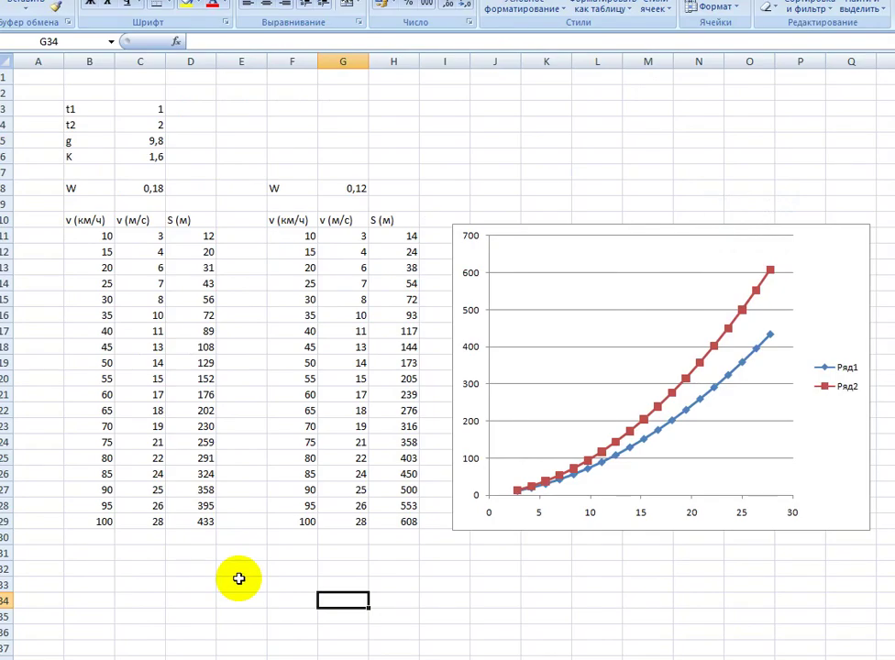
- In the finished workbook, select the whole W = 0,18 table, B8:D29
click(239, 579)
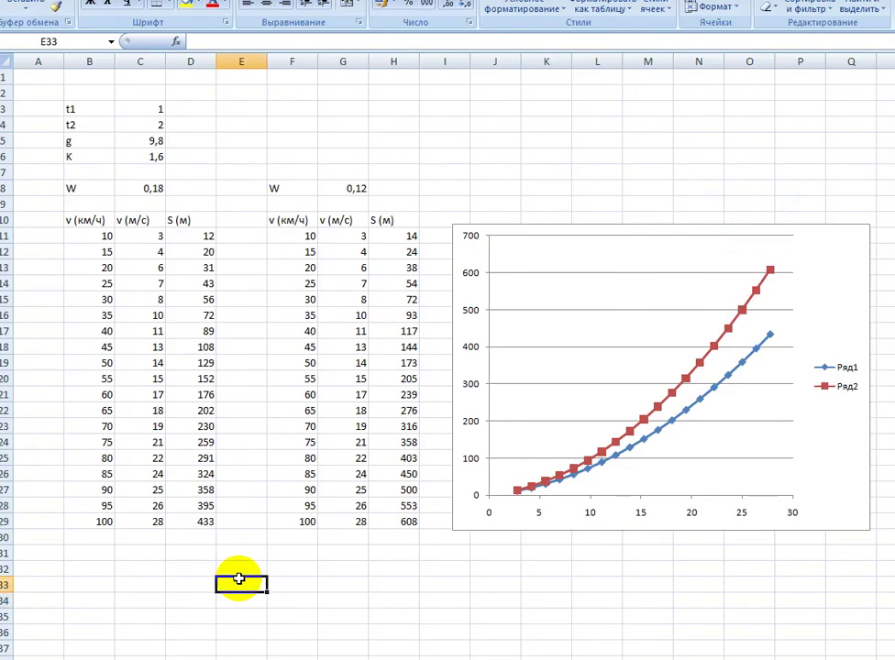
key(alt+Tab)
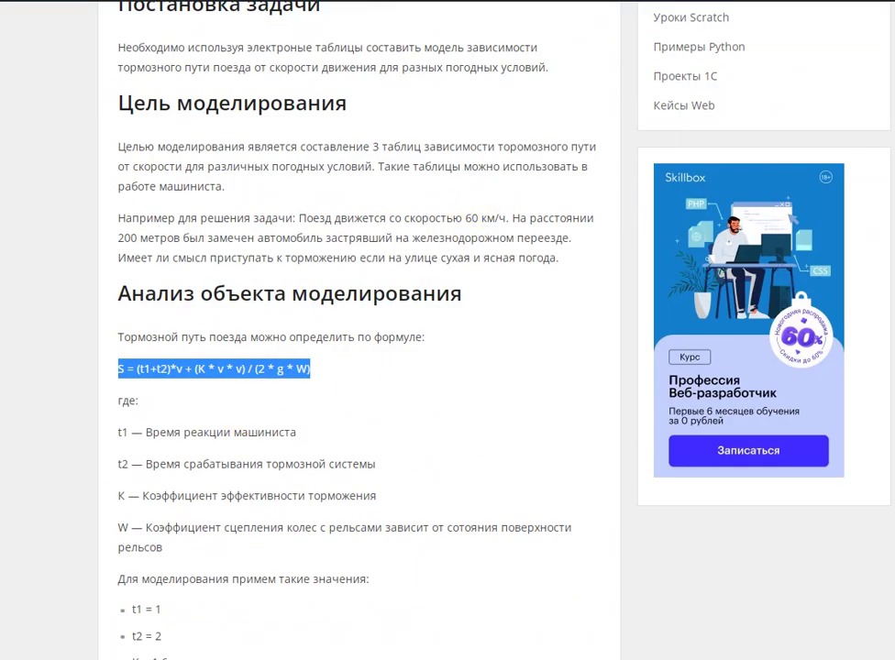
key(alt+Tab)
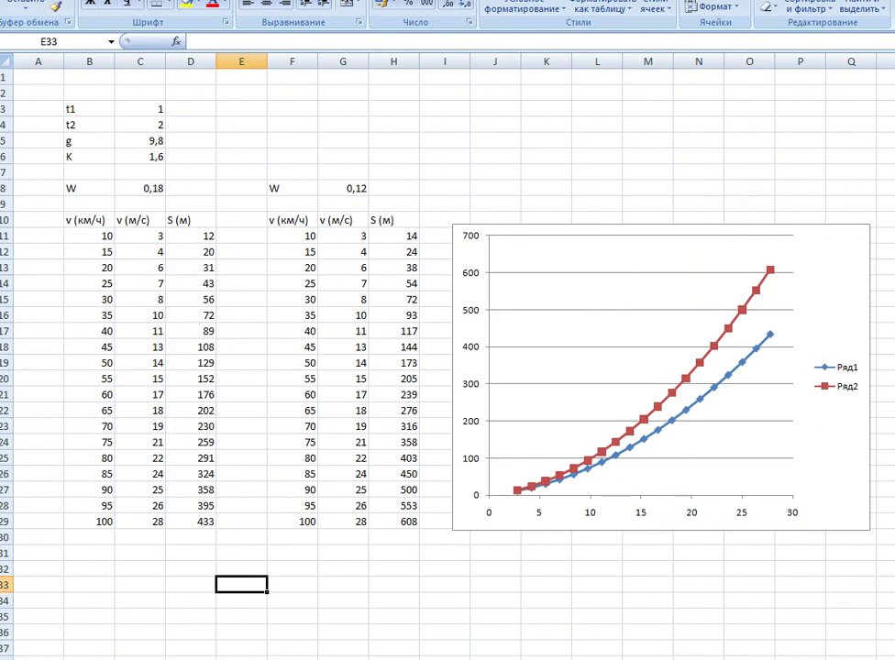
click(89, 396)
drag(71, 186, 206, 516)
click(190, 581)
mouse_move(73, 188)
mouse_down()
mouse_move(179, 215)
mouse_move(194, 519)
mouse_up()
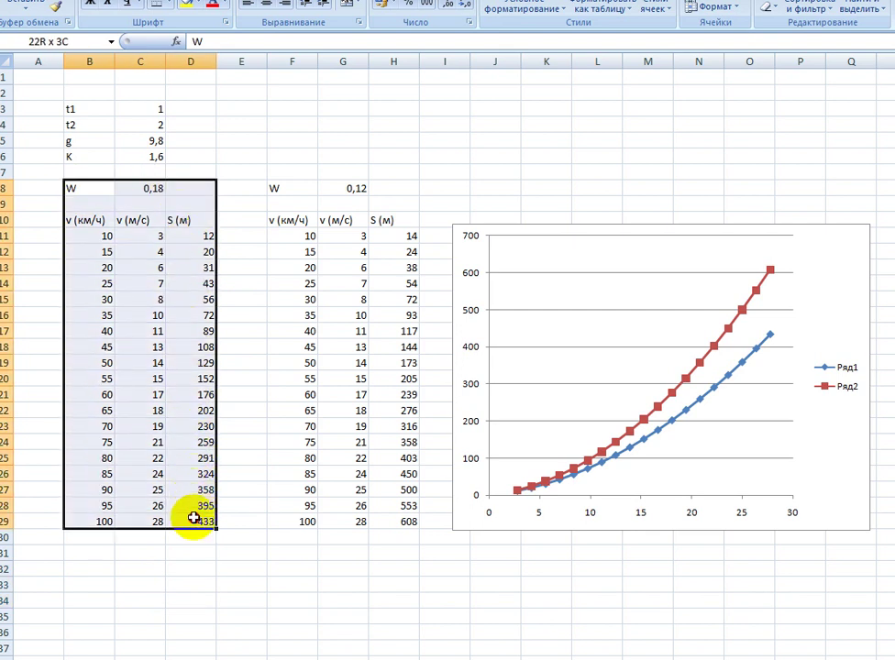
- Inspect the 60 km/h row's formulas in B21, C21 and D21 (176 m braking distance)
click(130, 555)
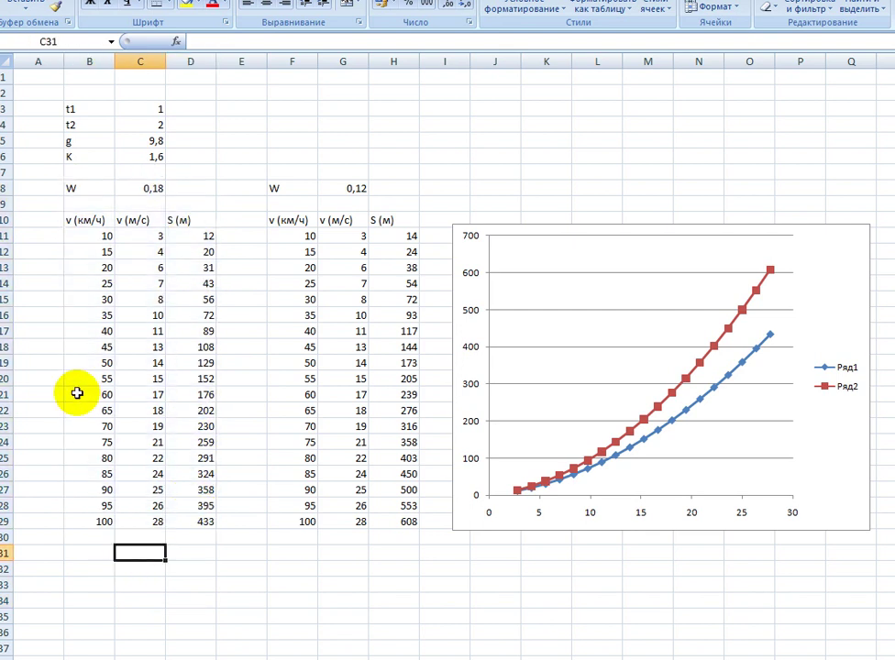
click(77, 390)
drag(77, 390, 183, 394)
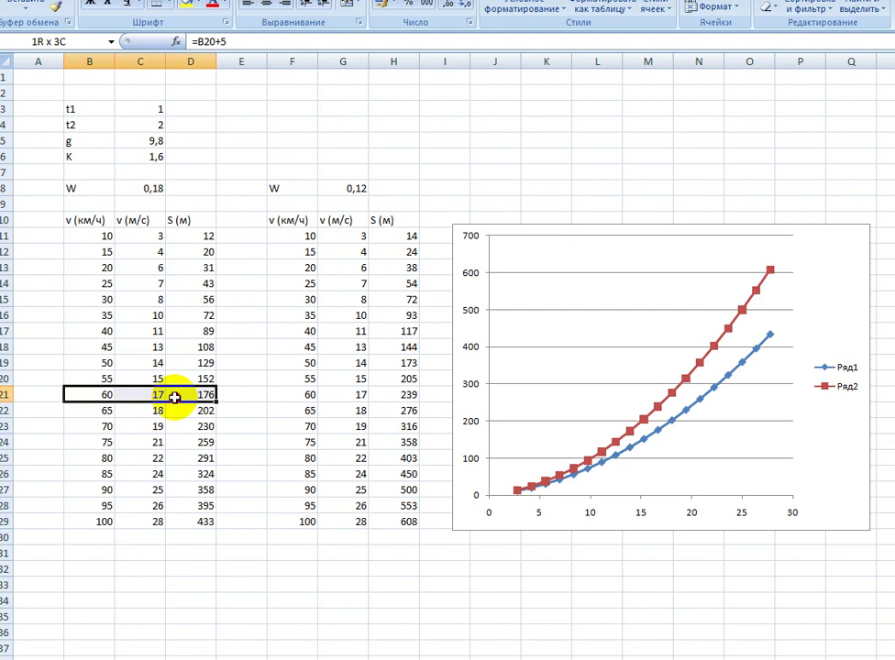
click(86, 392)
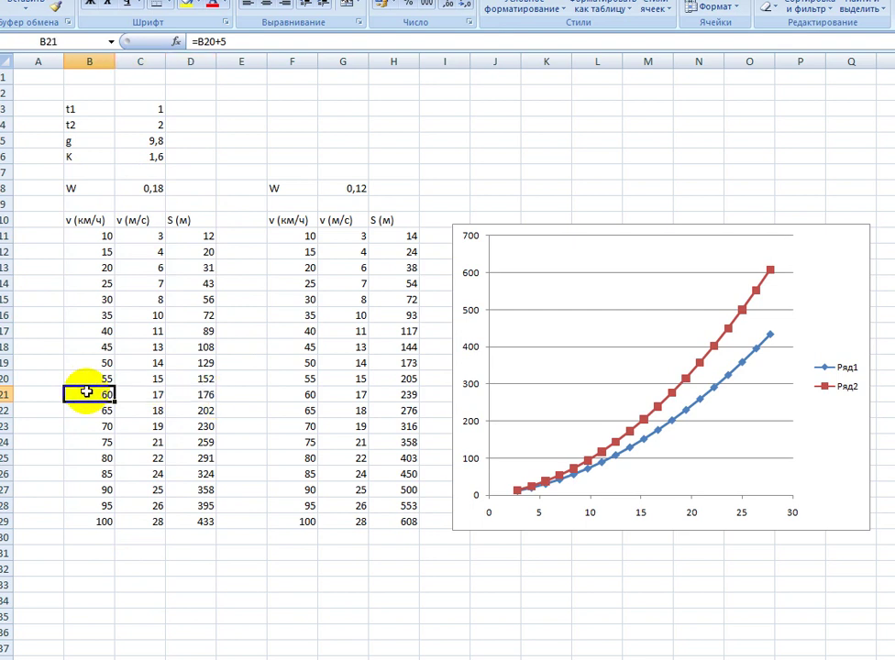
click(139, 393)
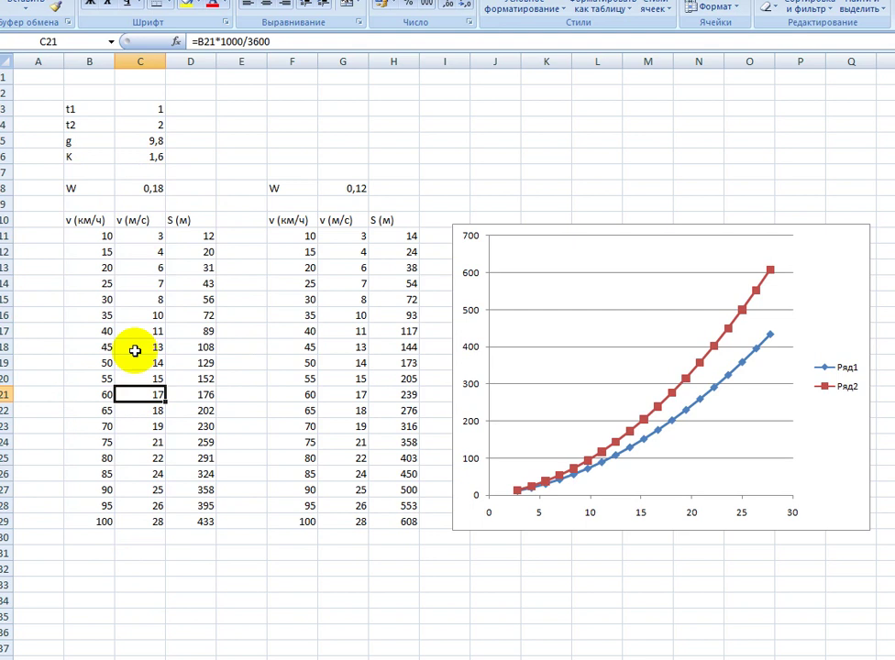
click(198, 395)
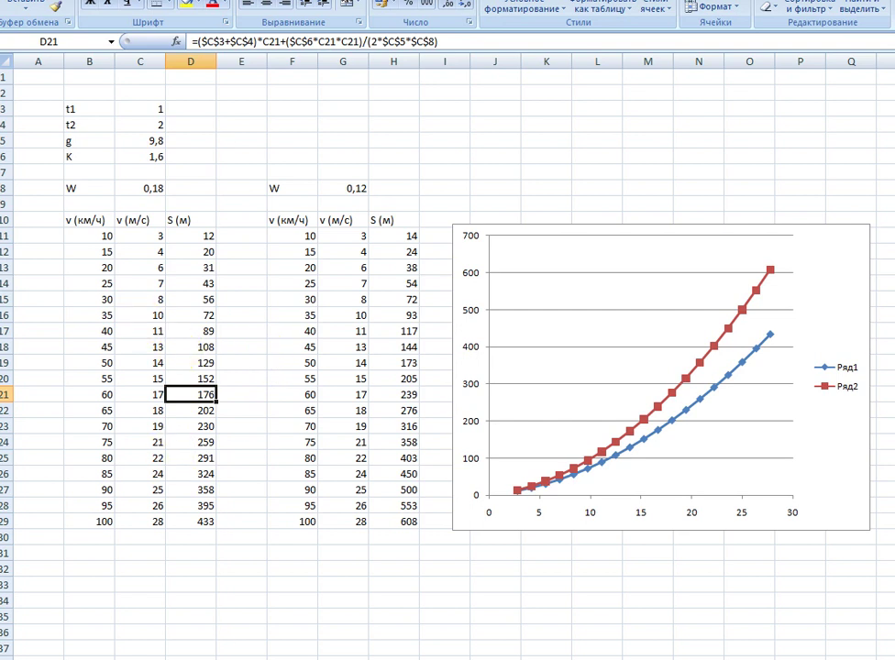
- Glance down the lesson page in the browser, then return to Excel
key(alt+Tab)
scroll(118, 431, down, 3)
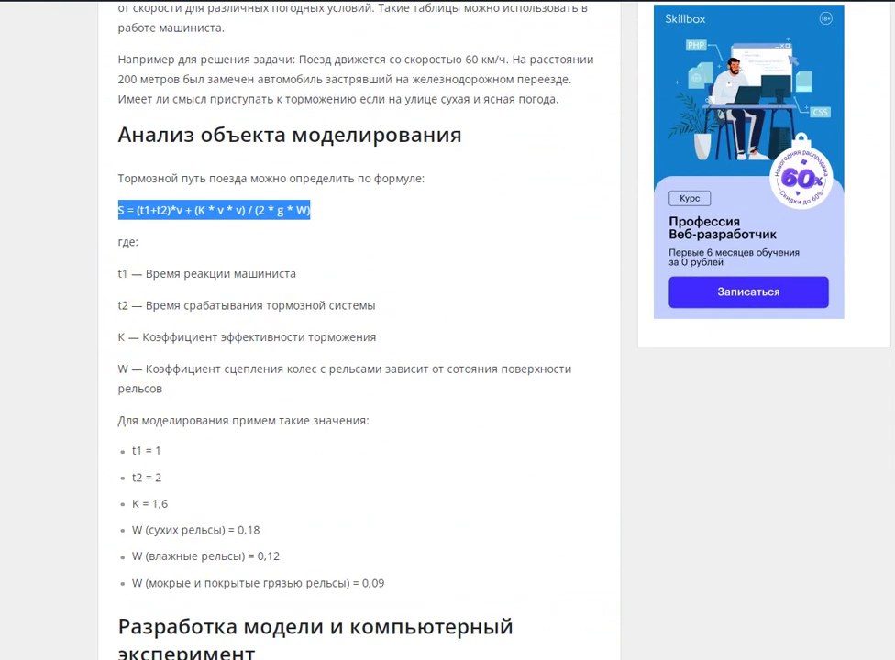
key(alt+Tab)
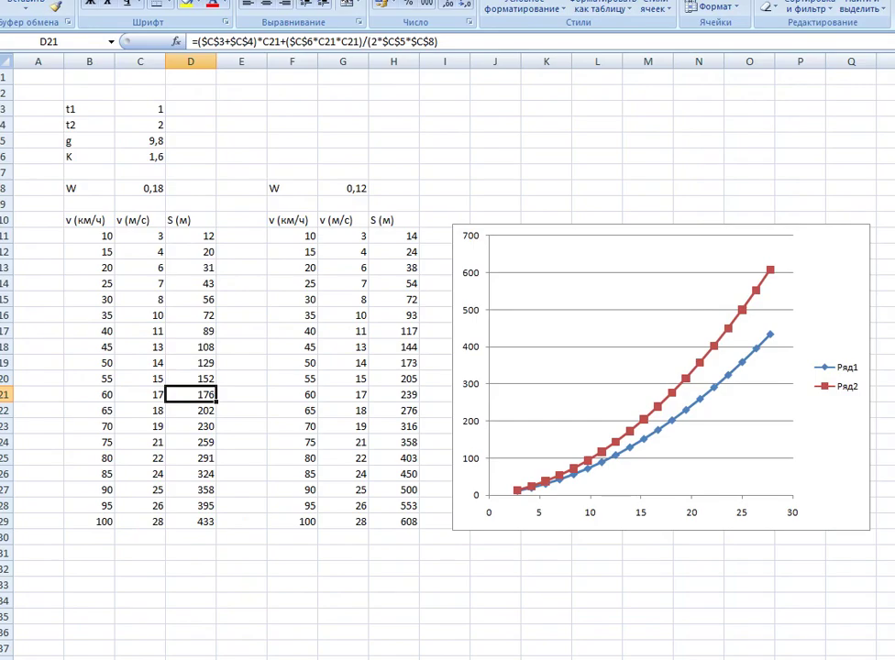
- On an empty sheet, enter constants t1 = 1, t2 = 2 and g = 9,8 starting at B4
click(293, 456)
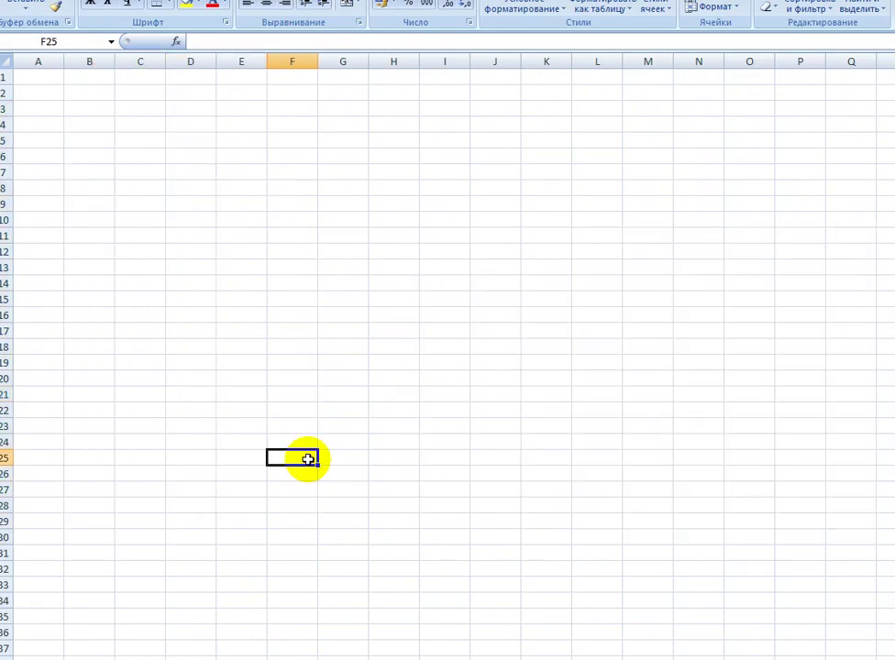
click(105, 125)
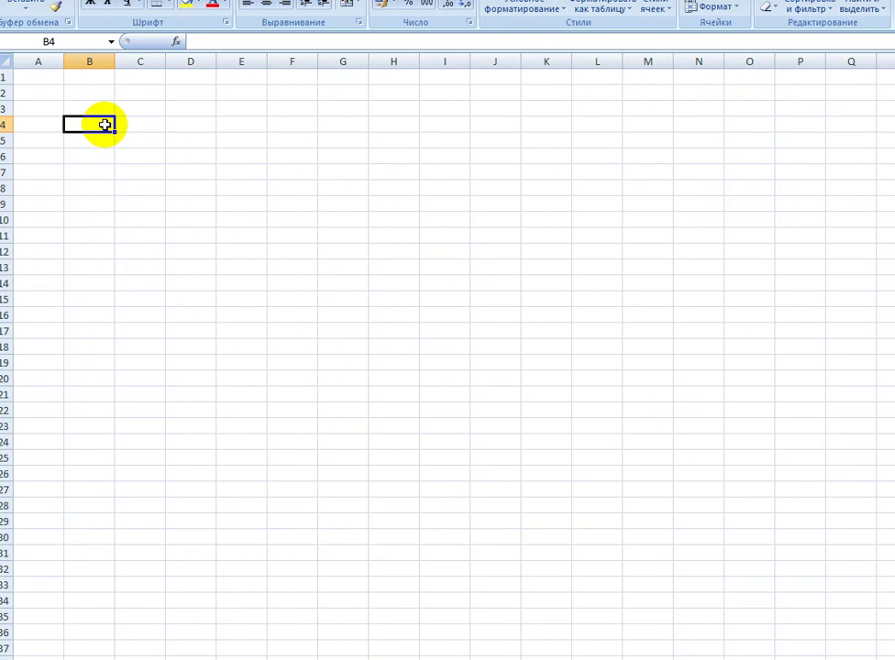
text(t1)
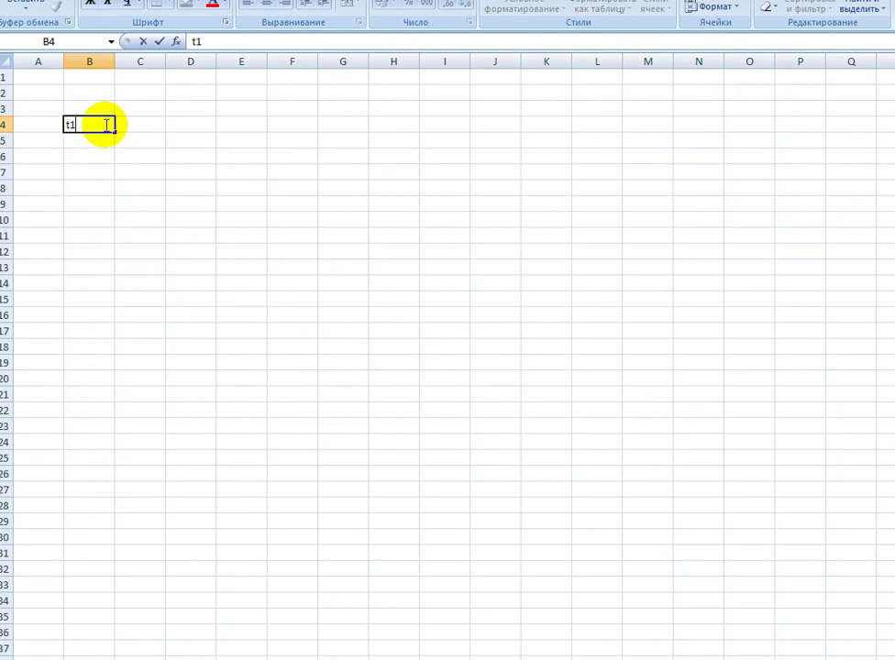
key(Tab)
text(1)
key(Return)
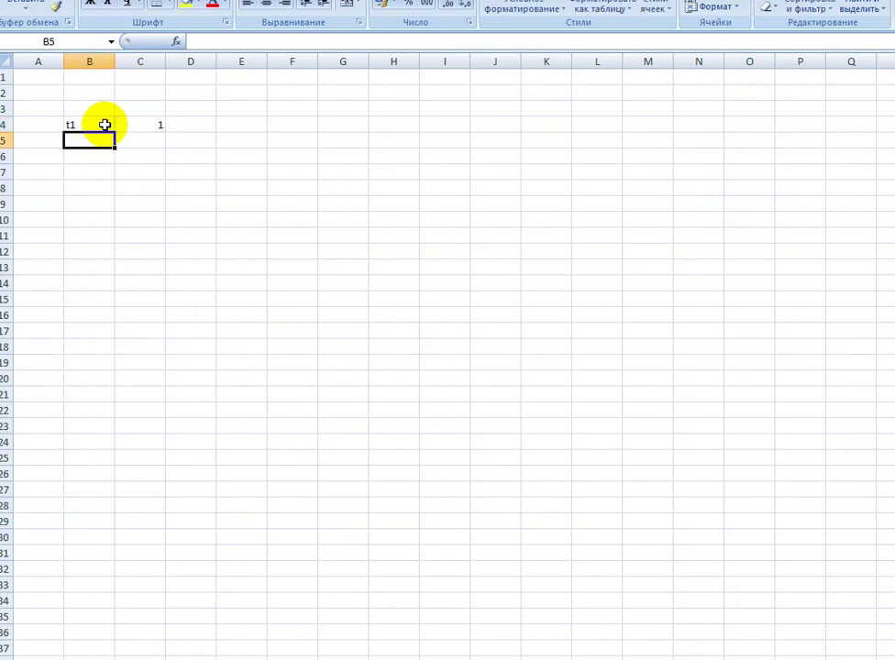
text(t2)
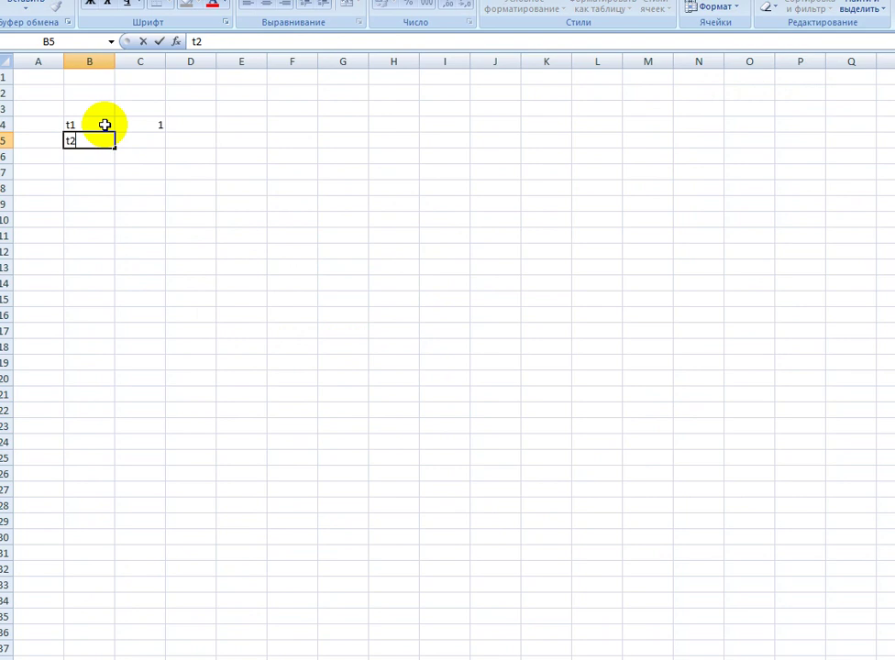
key(Tab)
text(2)
key(Return)
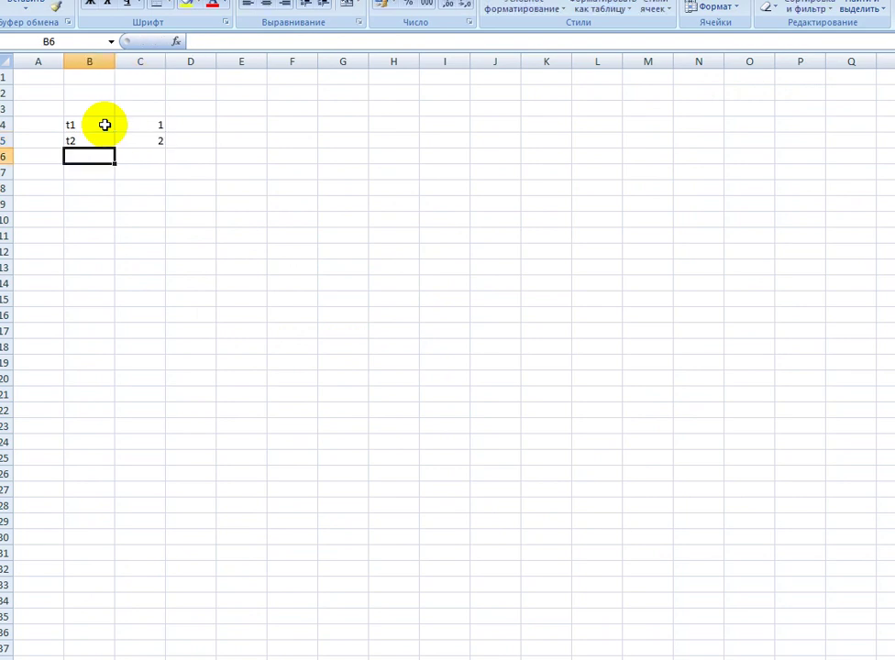
text(g)
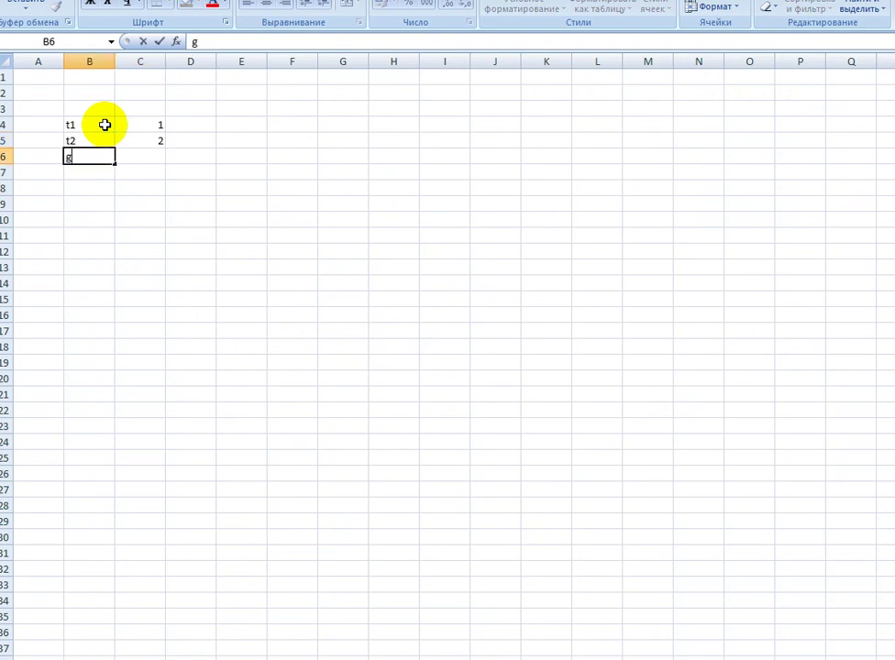
key(Tab)
text(9,8)
key(Return)
- Add constants K = 1,6 and W = 0,18 below them, W in B9:C9
key(Left)
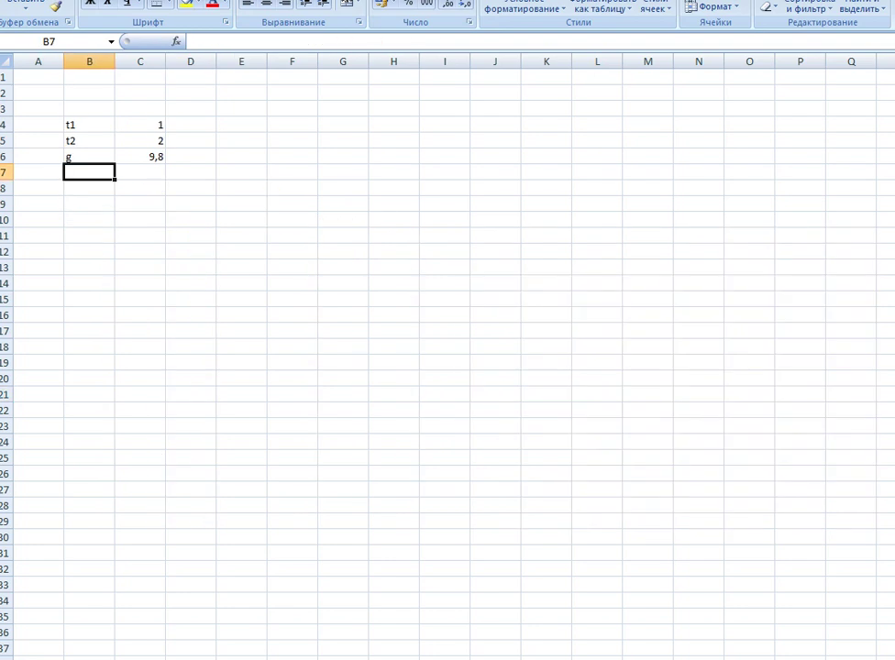
text(K)
key(Tab)
text(1,6)
key(Left)
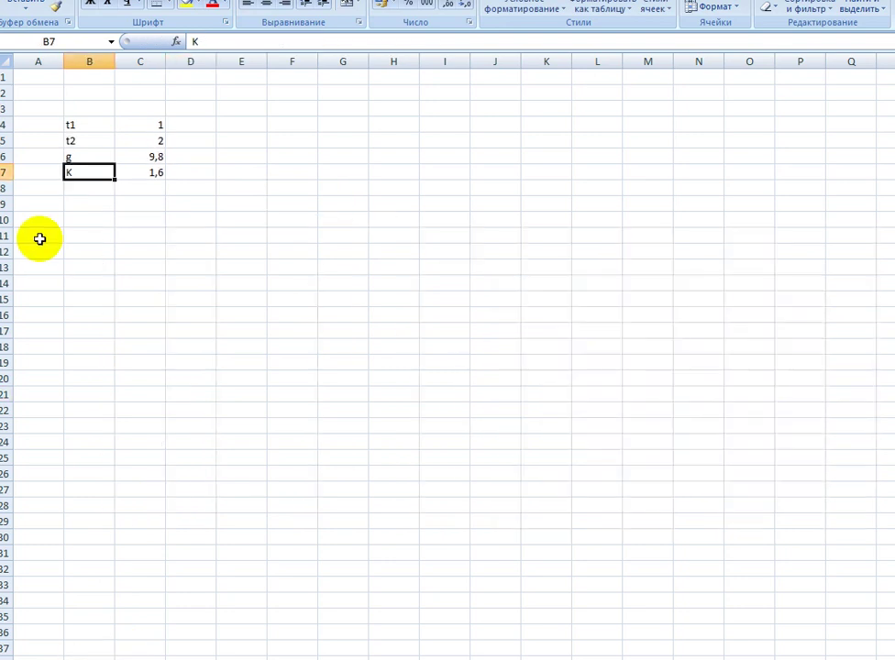
click(86, 202)
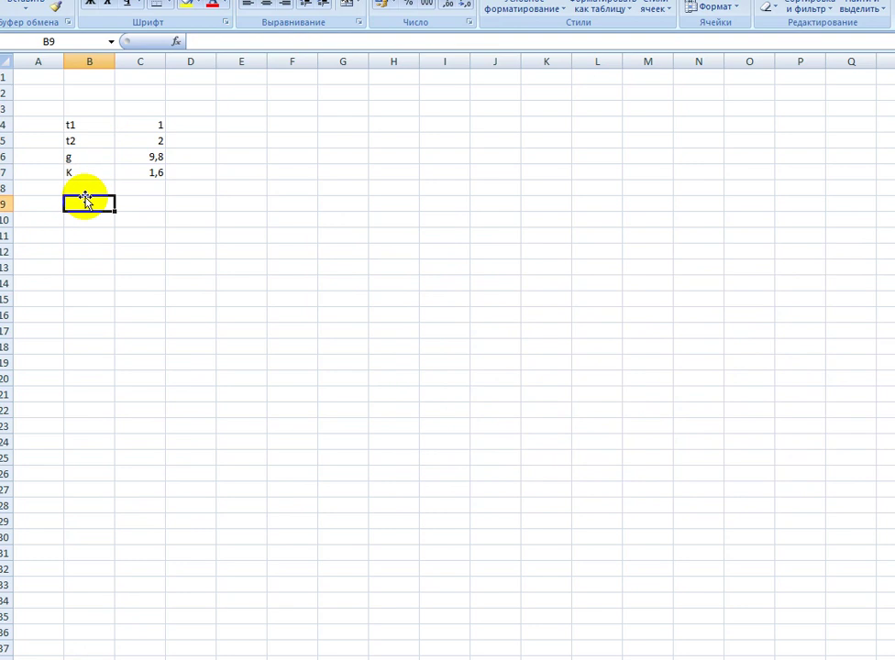
text(W)
key(Tab)
text(0,18)
key(Return)
key(Return)
key(Left)
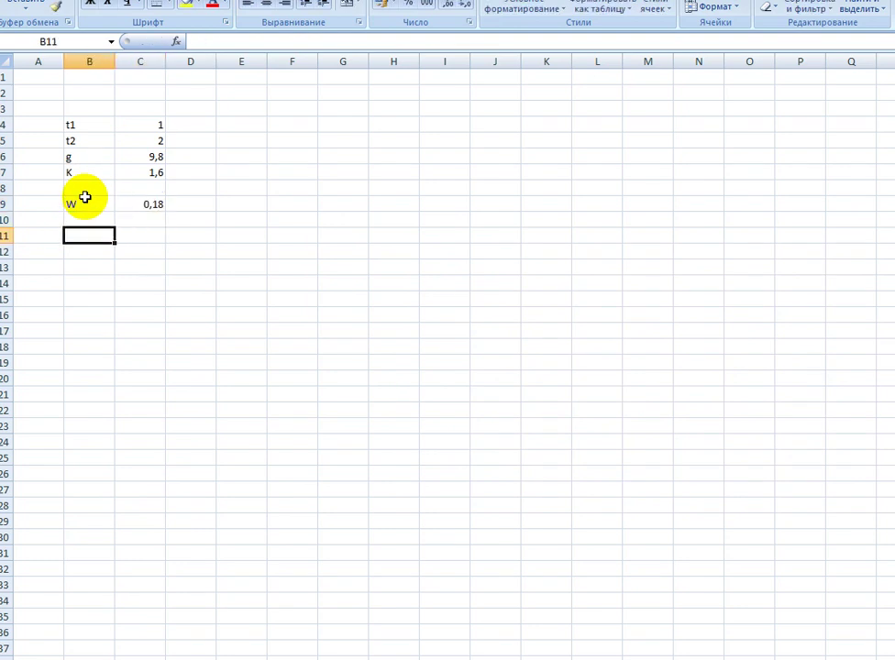
- Type the table headers v(км/ч), v(м/с) and S(м) in B11:D11
text(v)
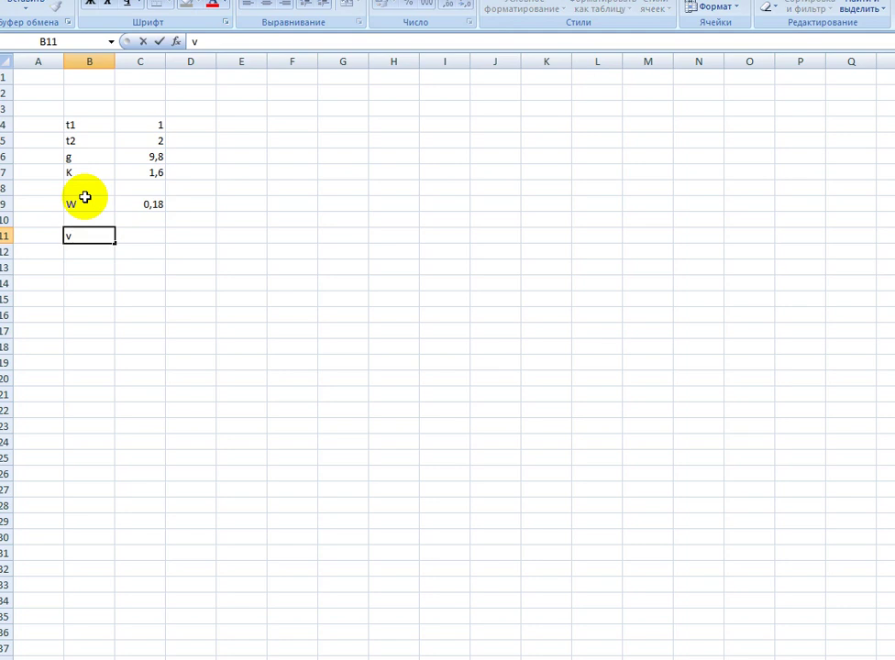
text(()
text(к/)
key(BackSpace)
text(м/ч)
text())
key(Tab)
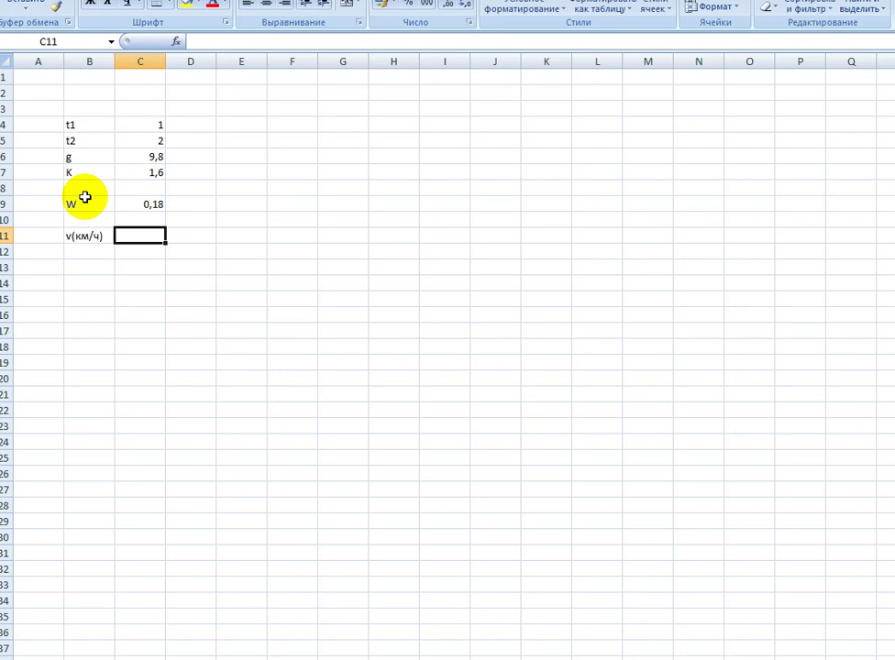
text(v(м)
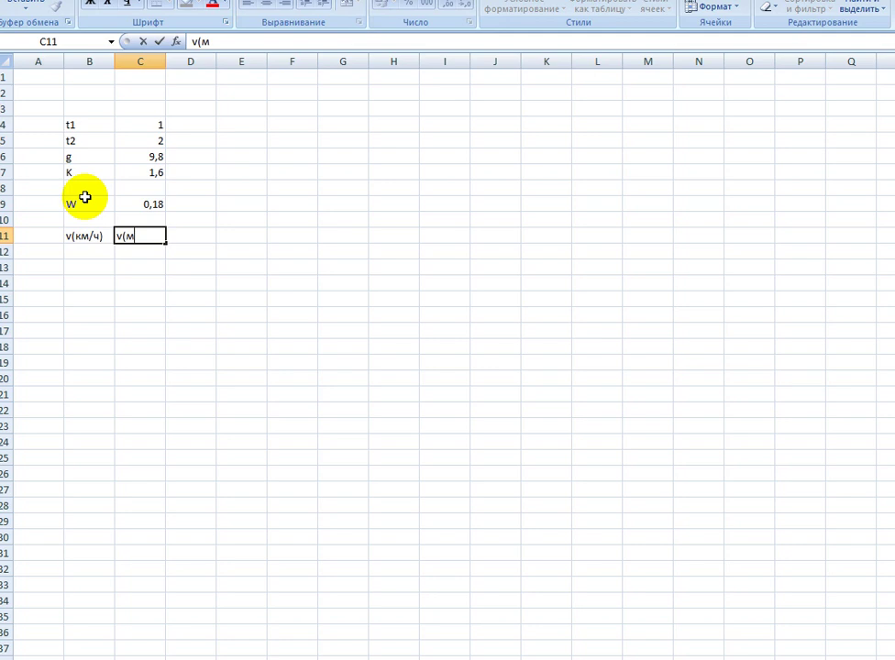
text(/с))
key(Tab)
text(ы)
key(BackSpace)
text(S(м)
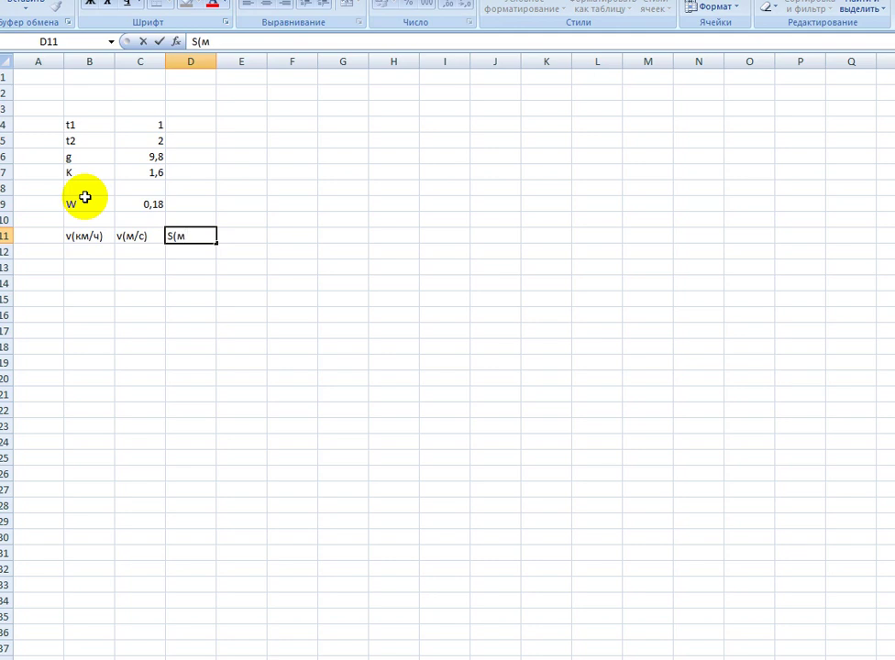
text())
key(Return)
- Enter the first speed, 10, in B12
key(Left)
key(Left)
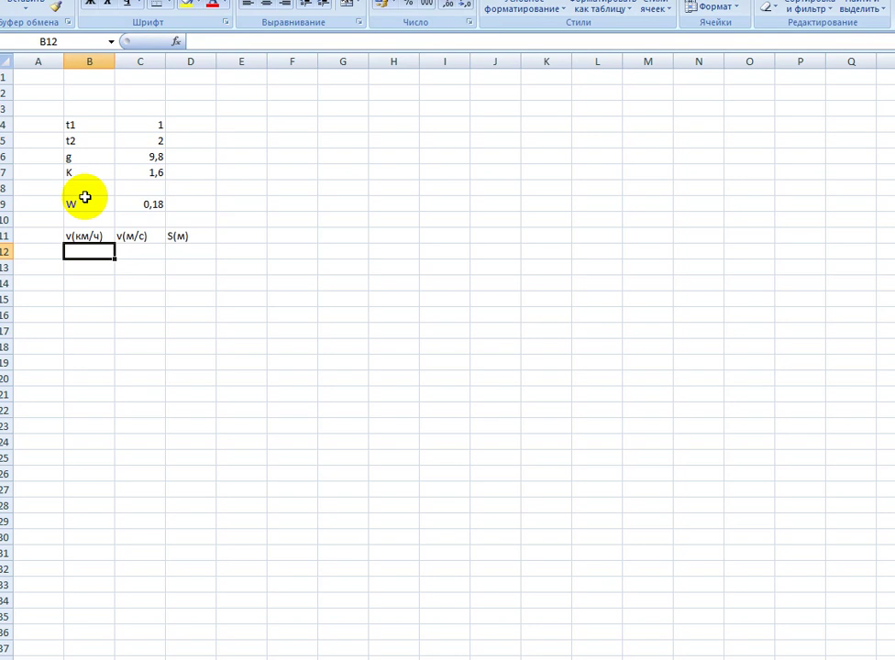
text(1)
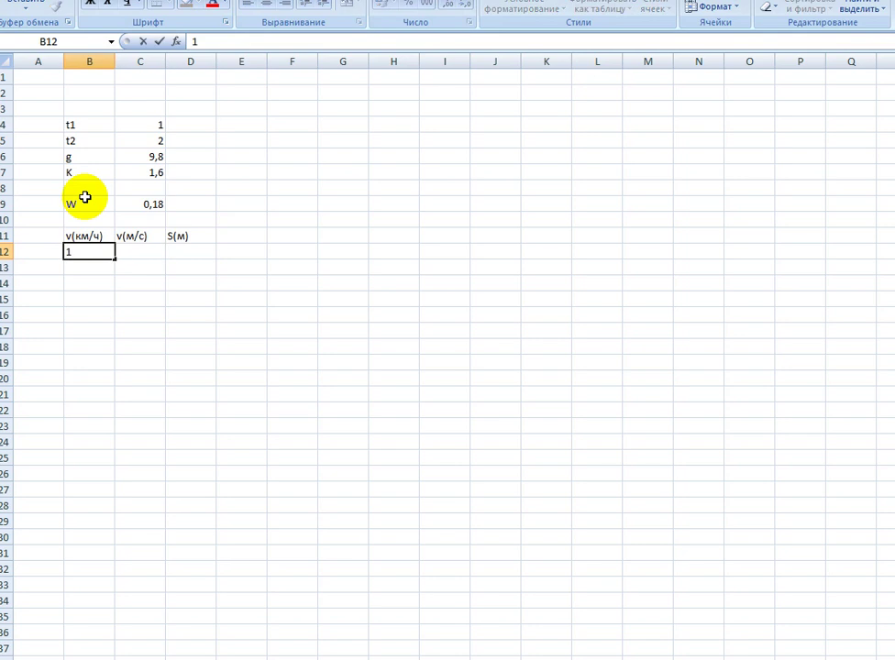
text(0)
key(Return)
key(Up)
key(Down)
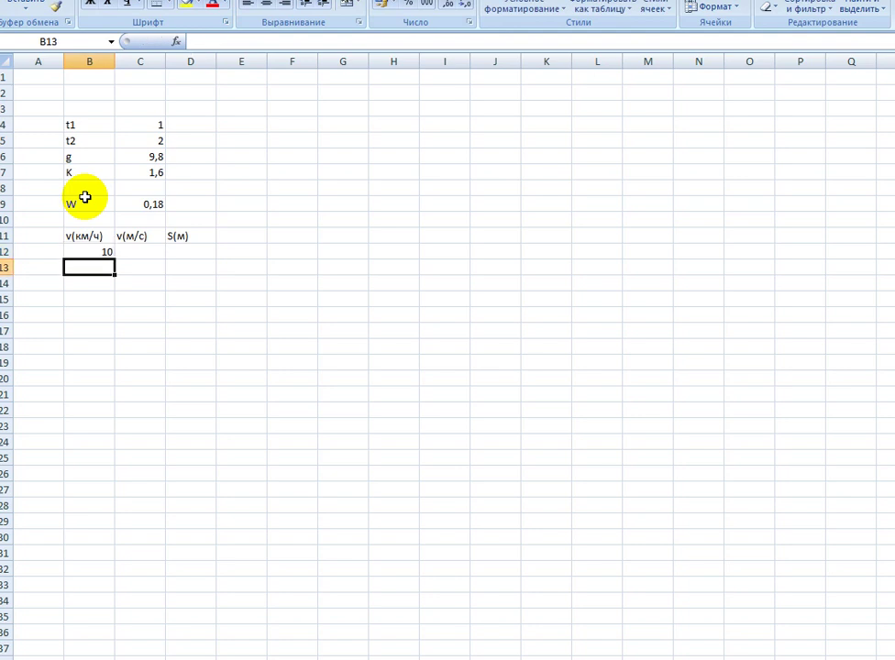
- Enter =B12+5 in B13 to generate the next speed
text(=)
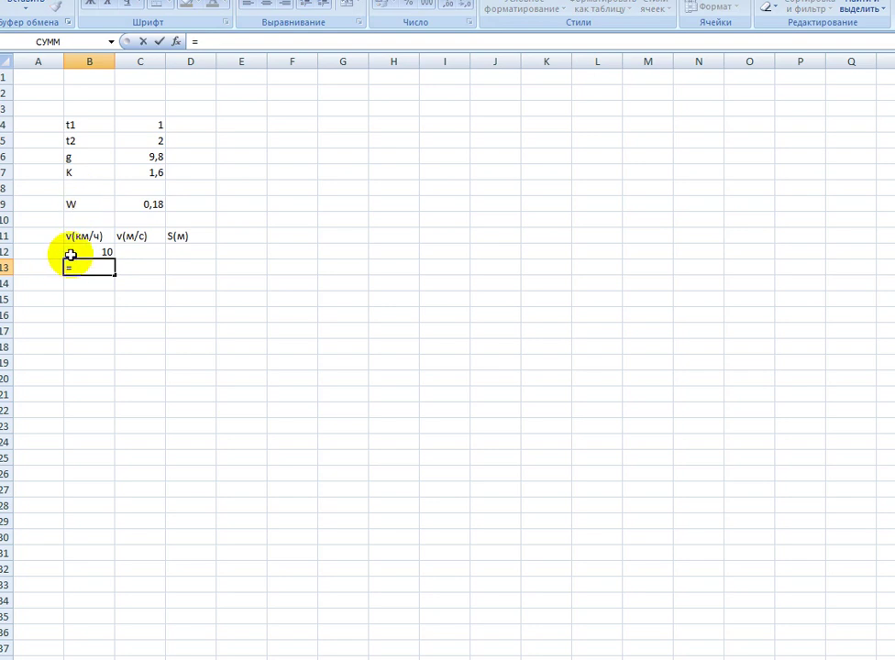
click(71, 252)
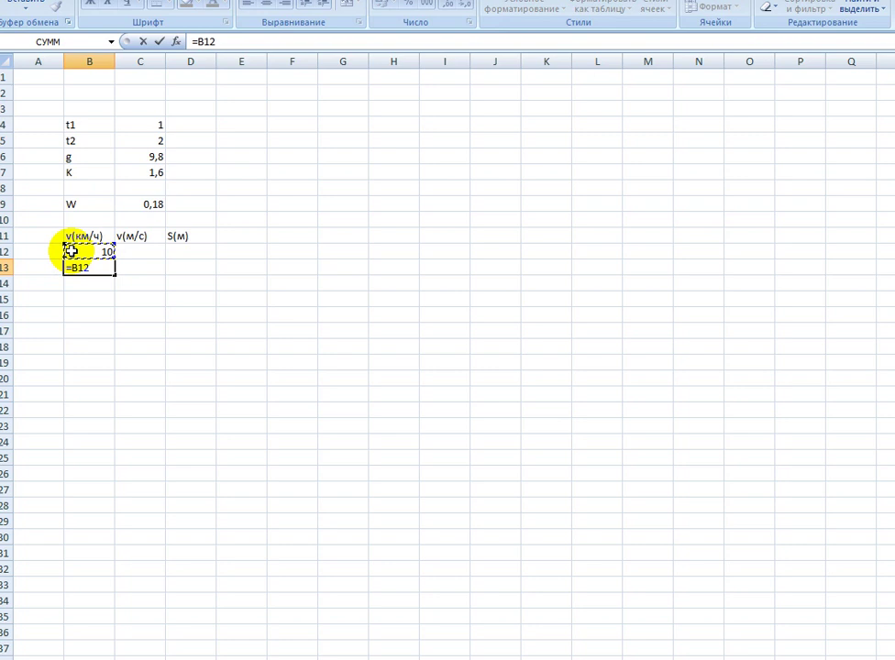
text(+)
text(5)
key(Return)
- Fill the +5 formula down to B30 for speeds up to 100, verifying =B28+5 in B29
click(76, 264)
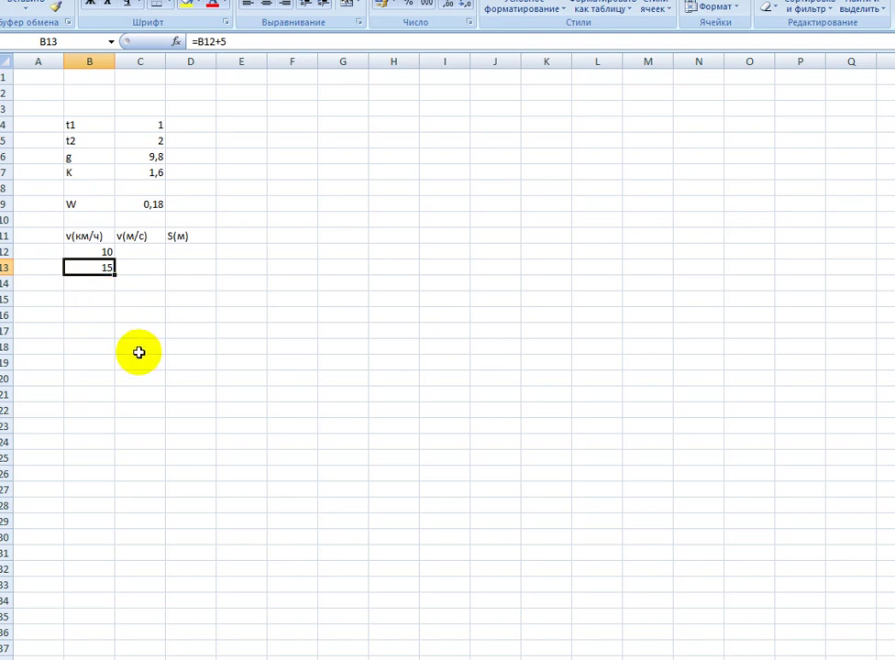
click(151, 296)
click(104, 268)
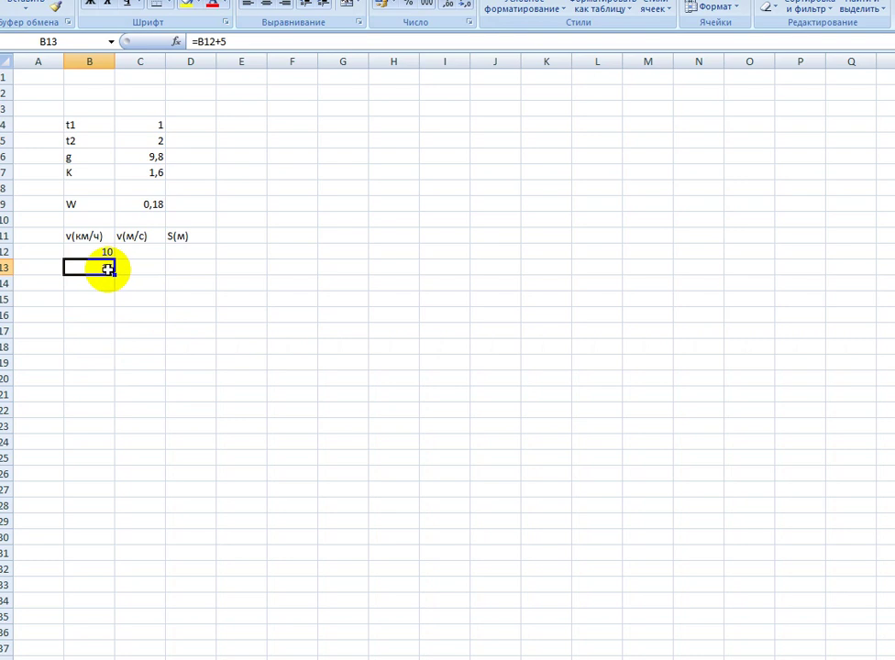
drag(115, 276, 115, 543)
click(200, 551)
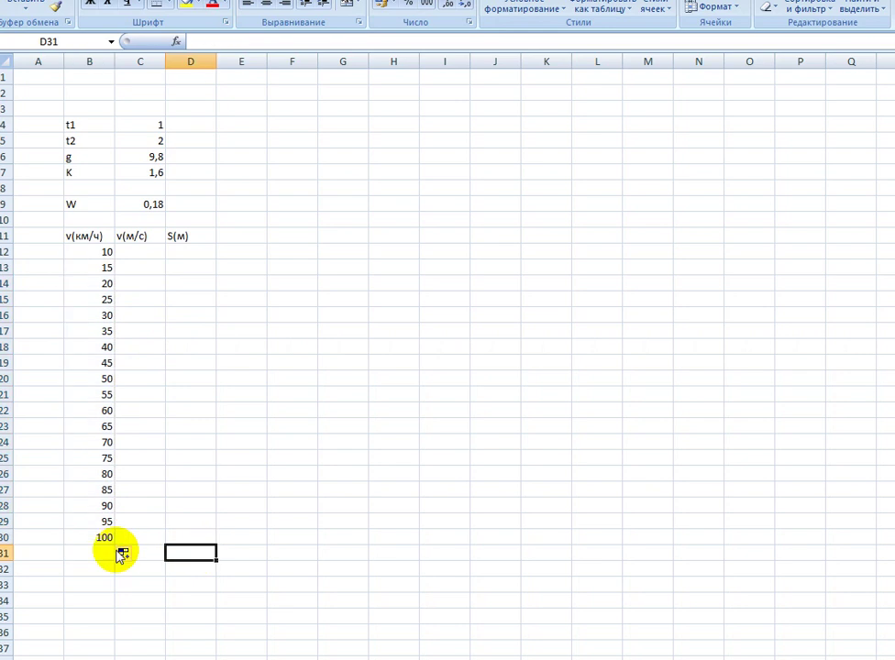
click(83, 541)
click(88, 520)
click(201, 42)
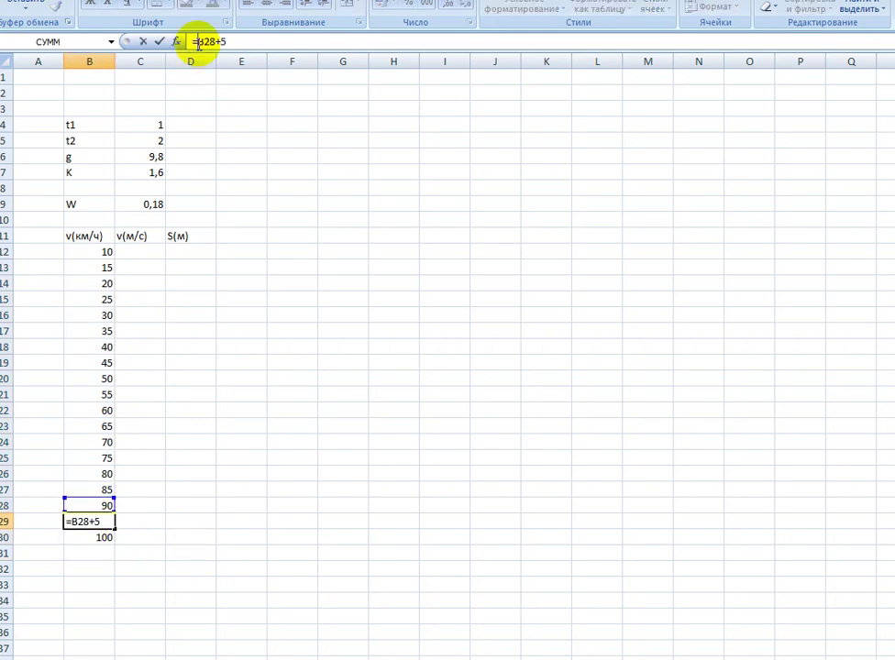
drag(226, 41, 189, 42)
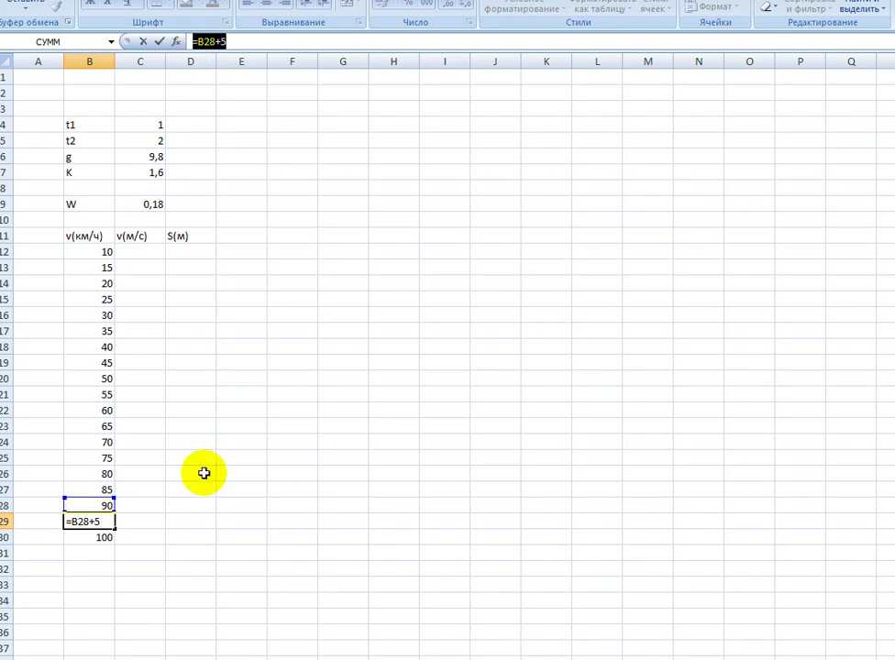
click(203, 473)
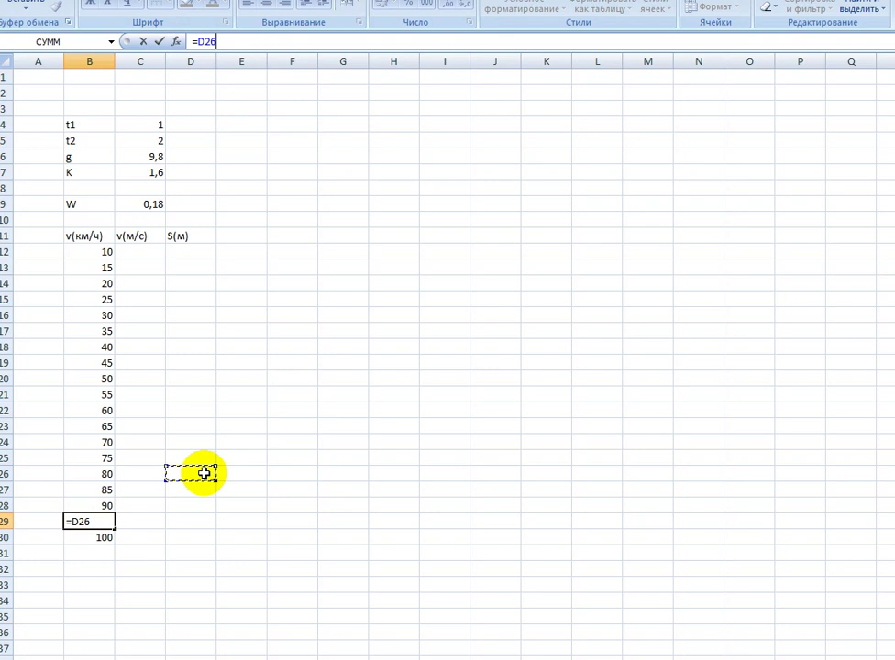
key(Escape)
click(138, 249)
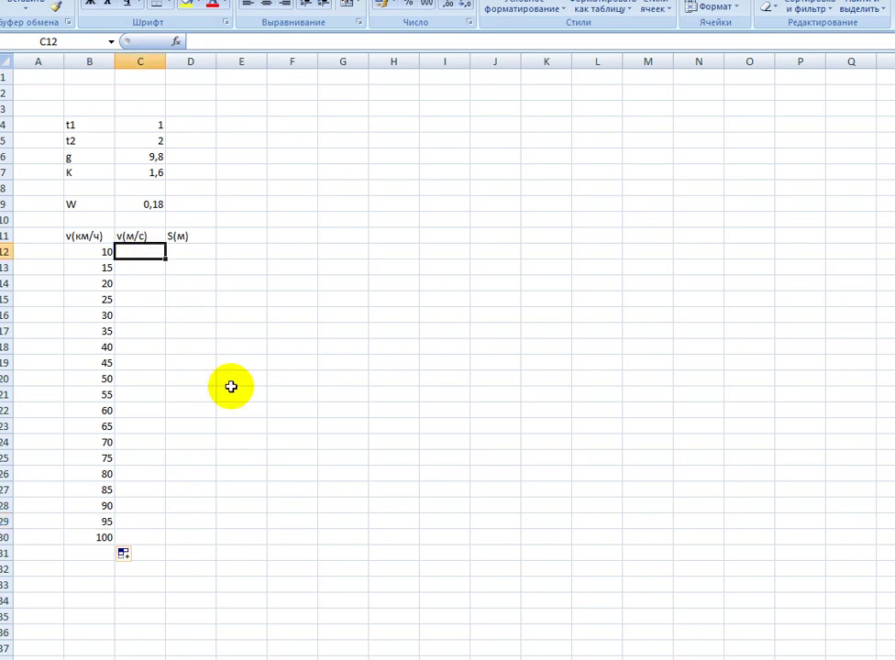
- Enter =B12*1000/3600 in C12 to convert the speed to m/s
text(=)
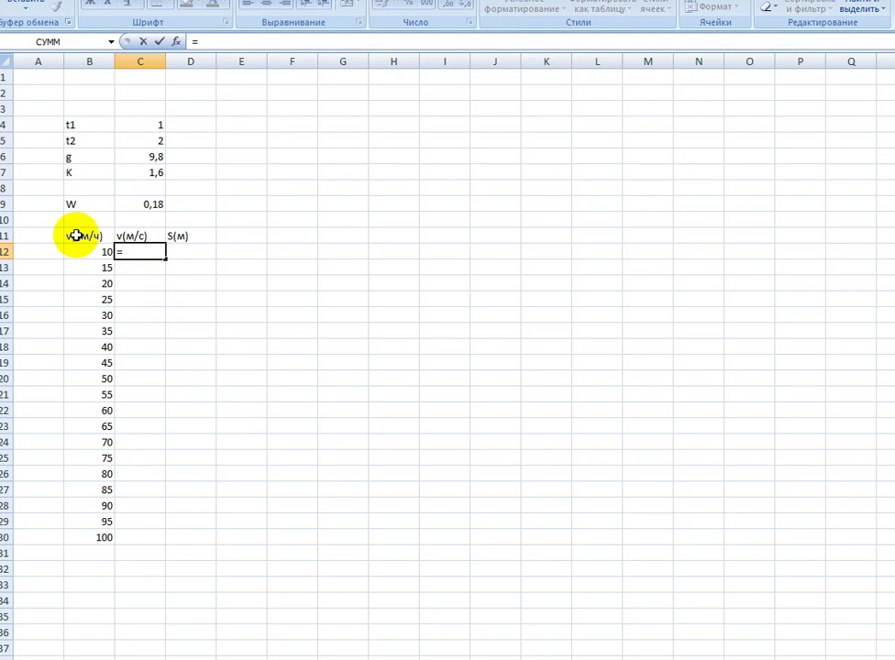
click(82, 253)
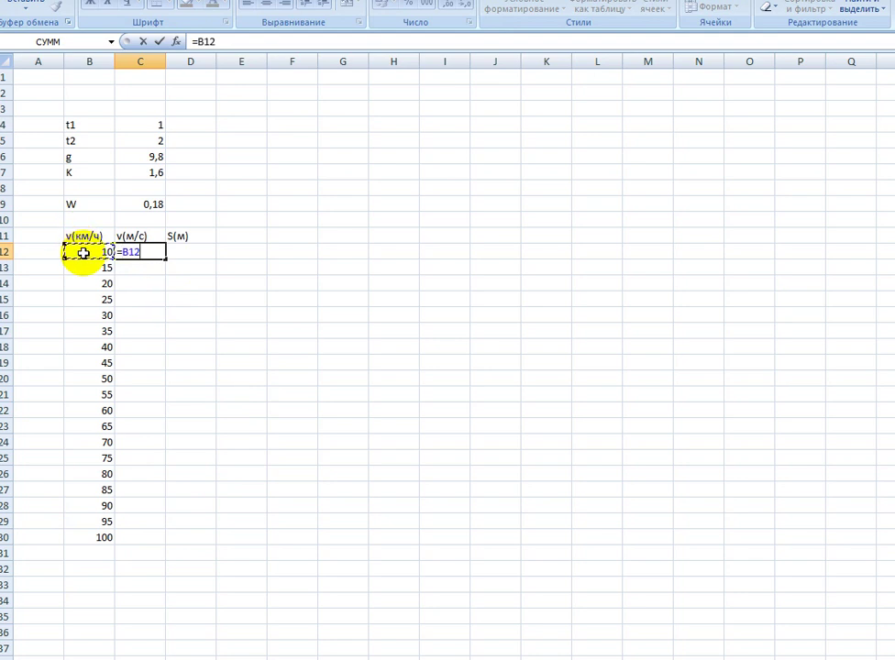
text(*)
key(Escape)
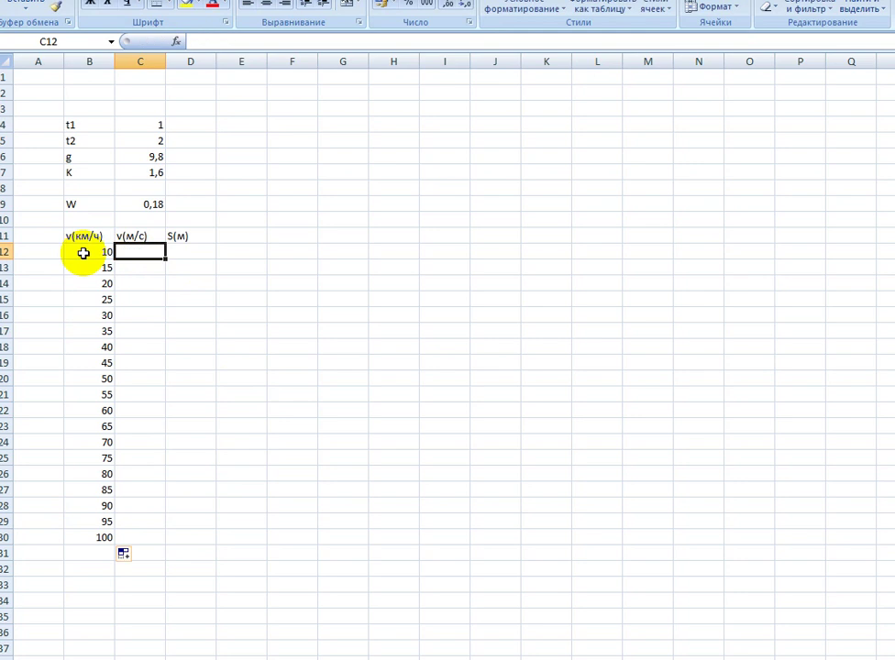
click(183, 279)
click(148, 250)
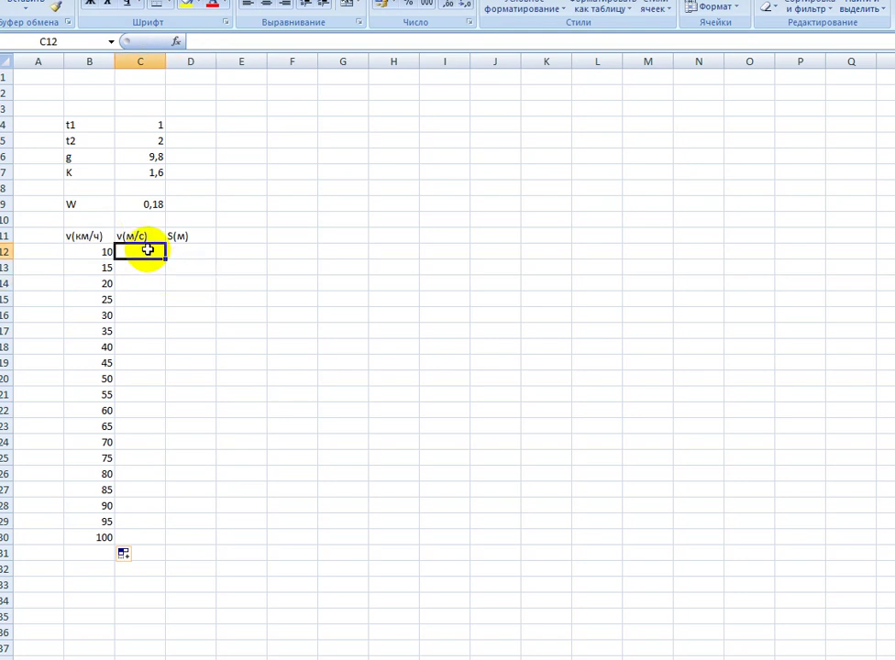
text(=)
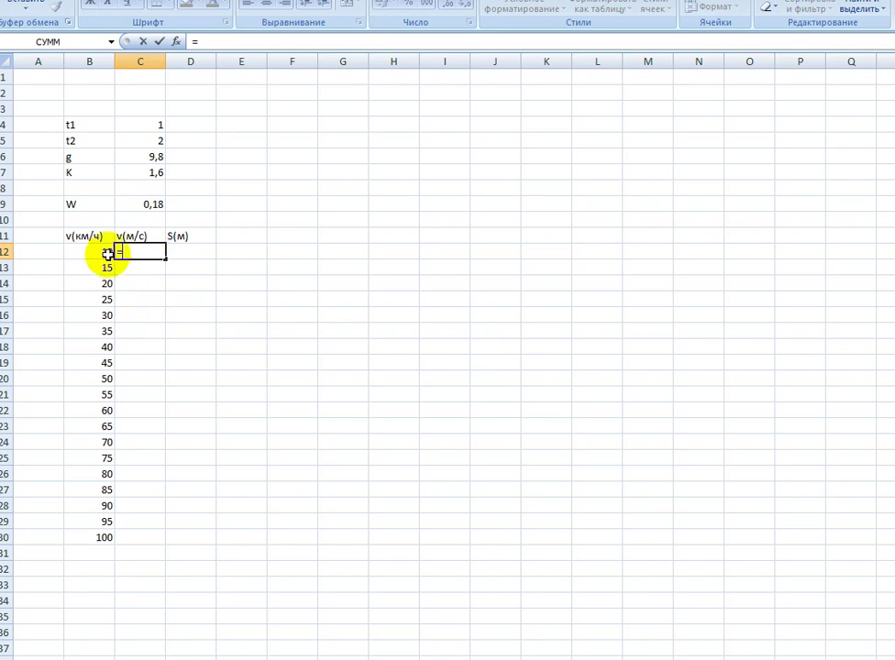
click(93, 251)
text(*1000/3600)
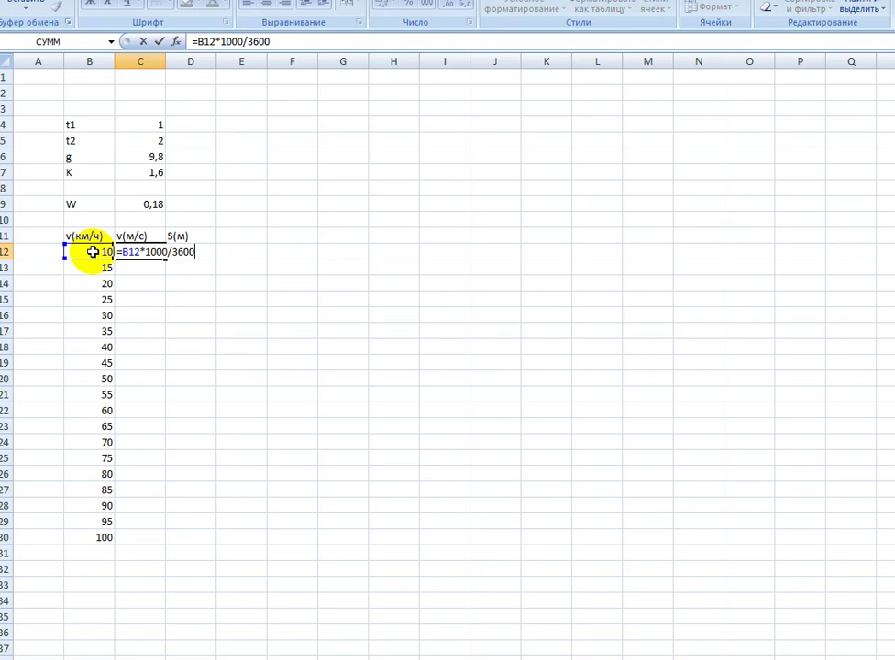
key(Return)
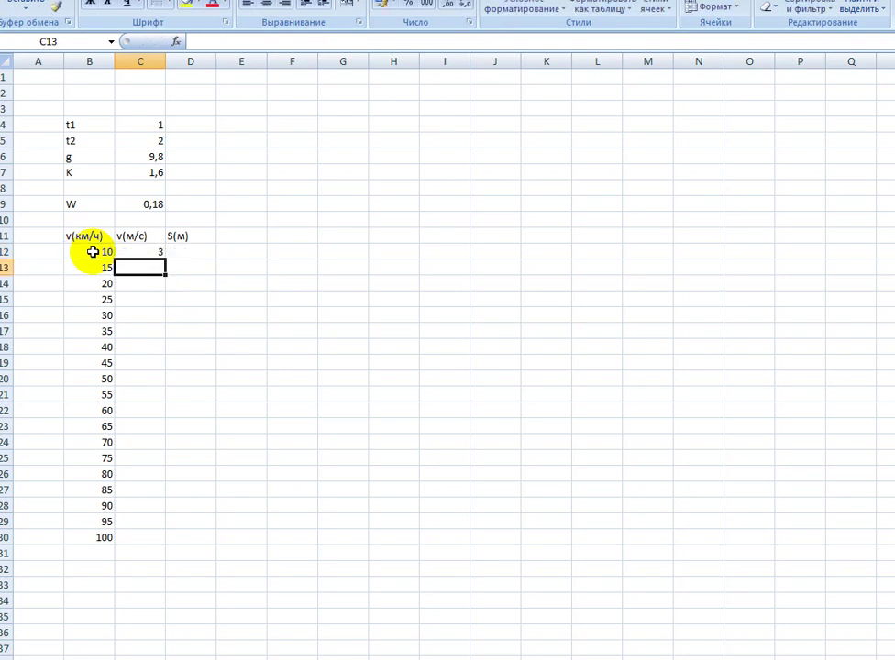
- Fill the conversion formula down to C30, giving 3 to 28 m/s
click(139, 252)
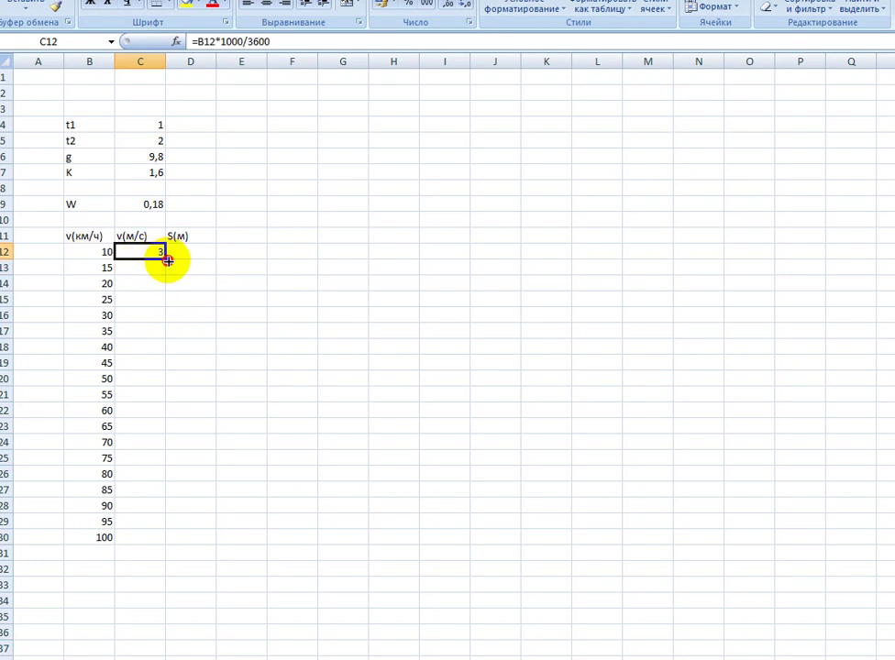
click(190, 284)
click(139, 251)
drag(167, 258, 166, 270)
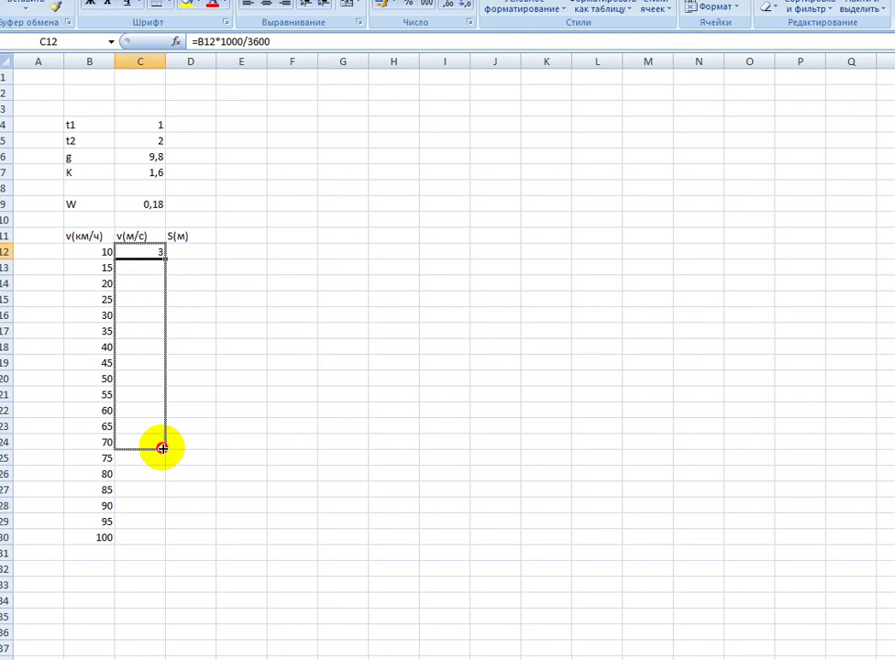
drag(166, 270, 158, 548)
click(138, 601)
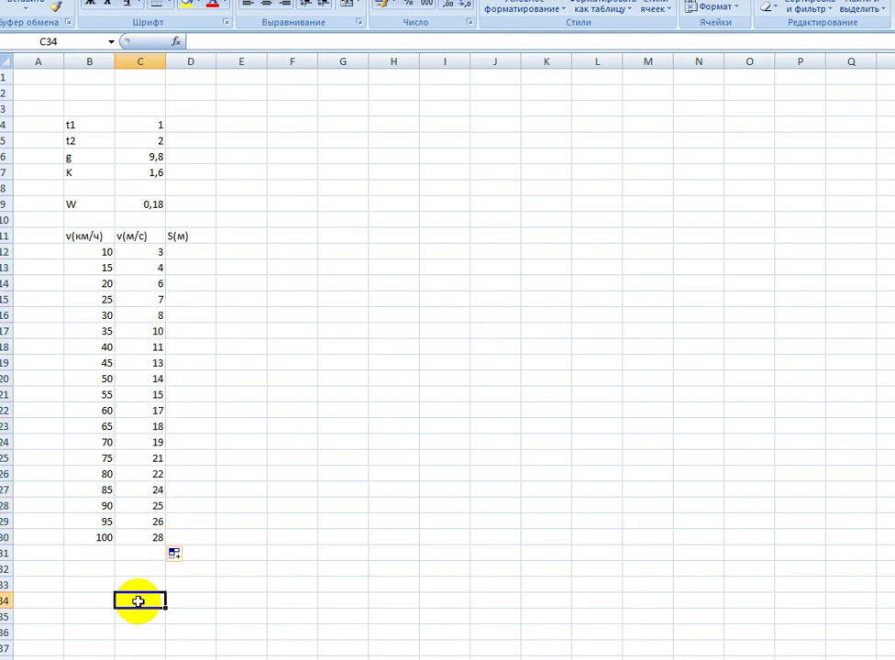
- Format C12:D30 as Number (Числовой) with 0 decimal places
click(133, 258)
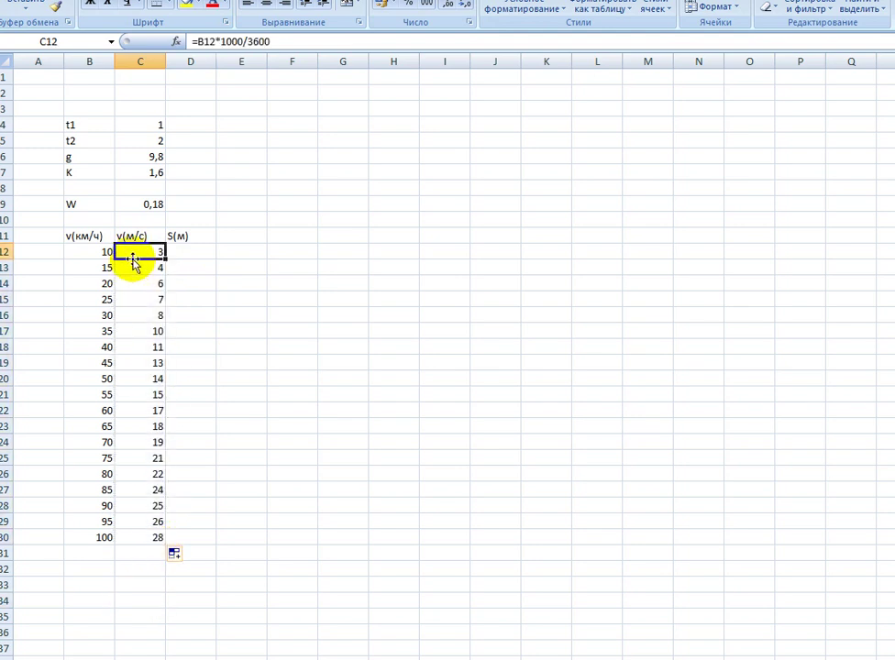
click(191, 457)
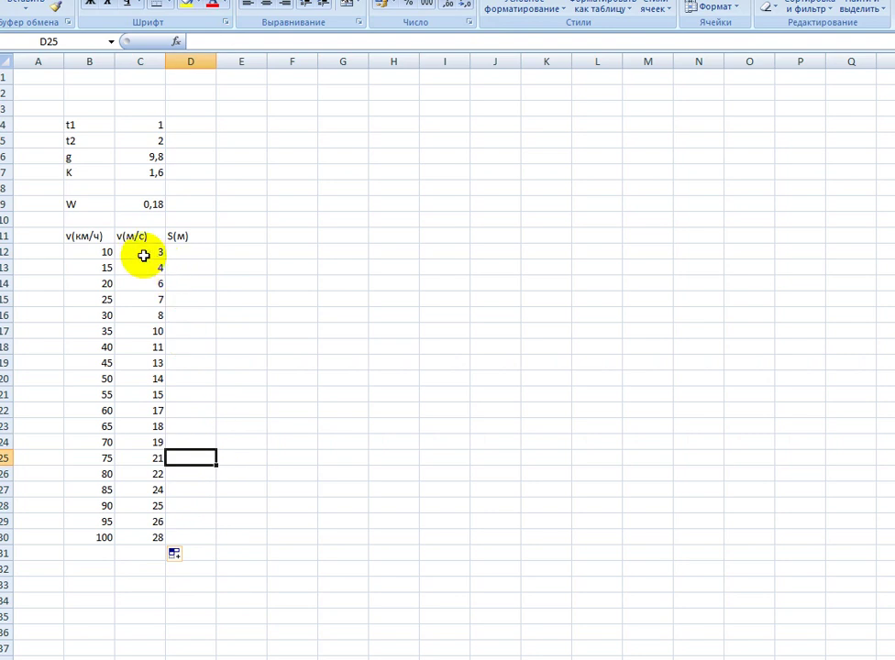
click(143, 255)
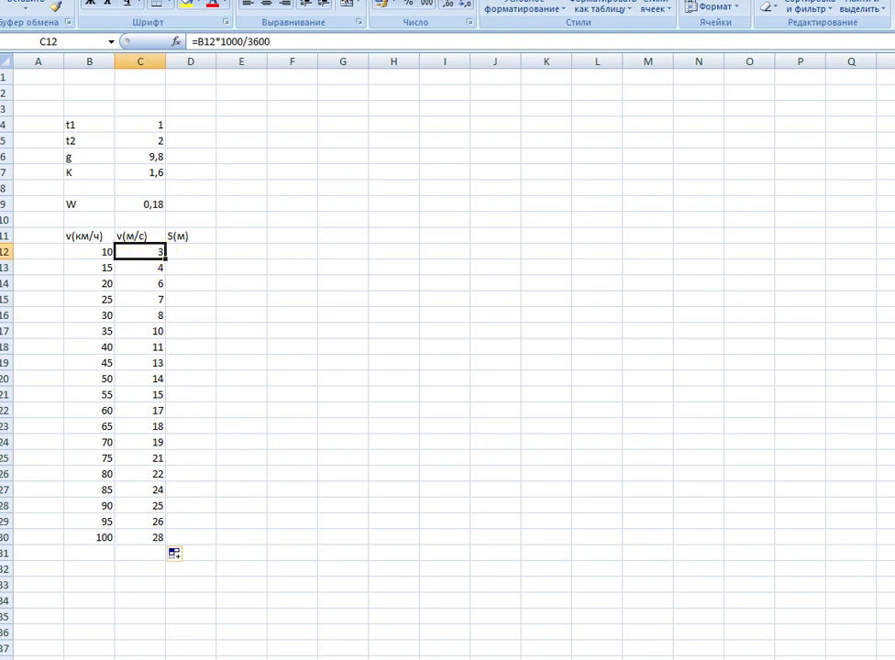
click(183, 535)
drag(183, 535, 137, 254)
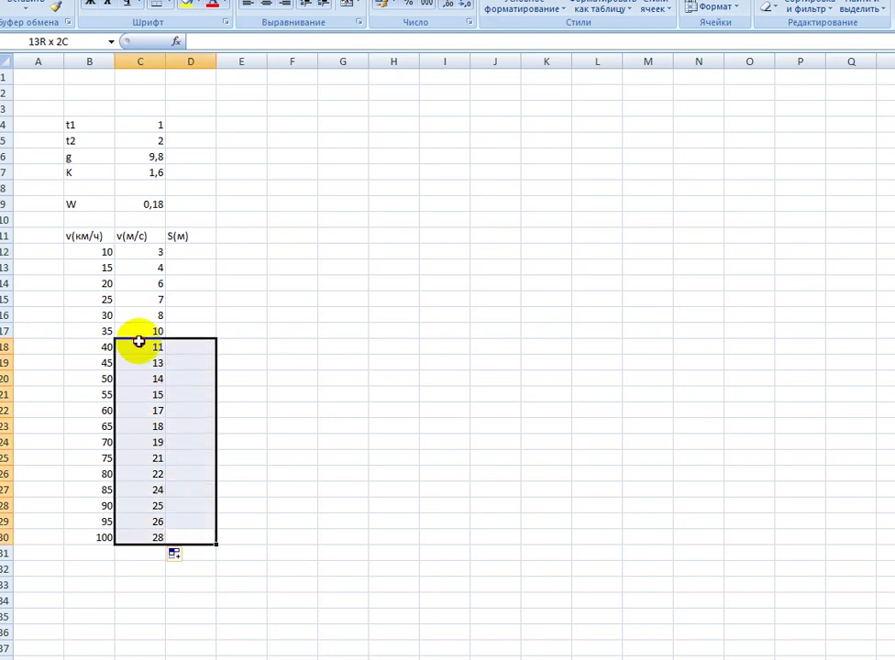
right_click(156, 269)
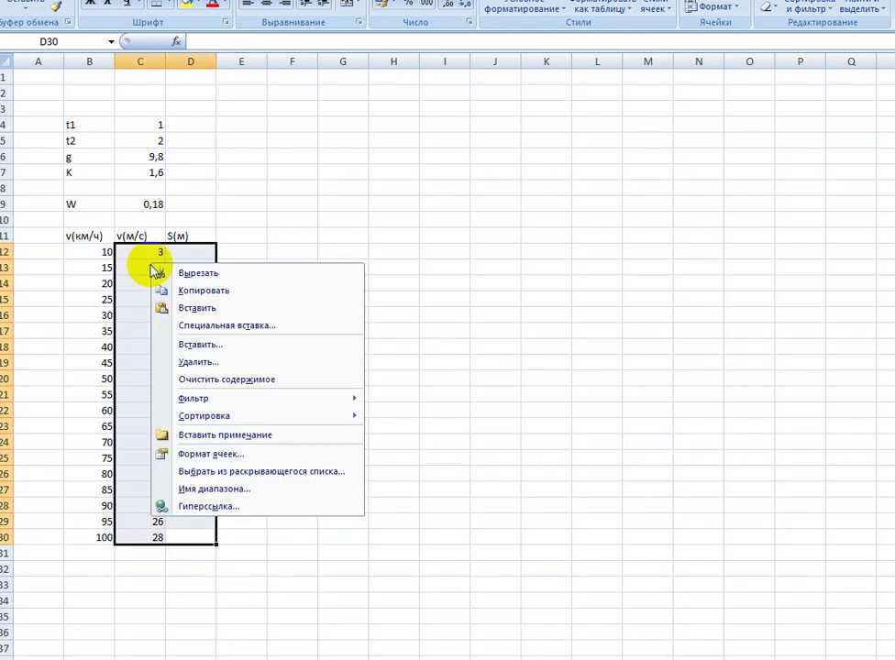
click(174, 453)
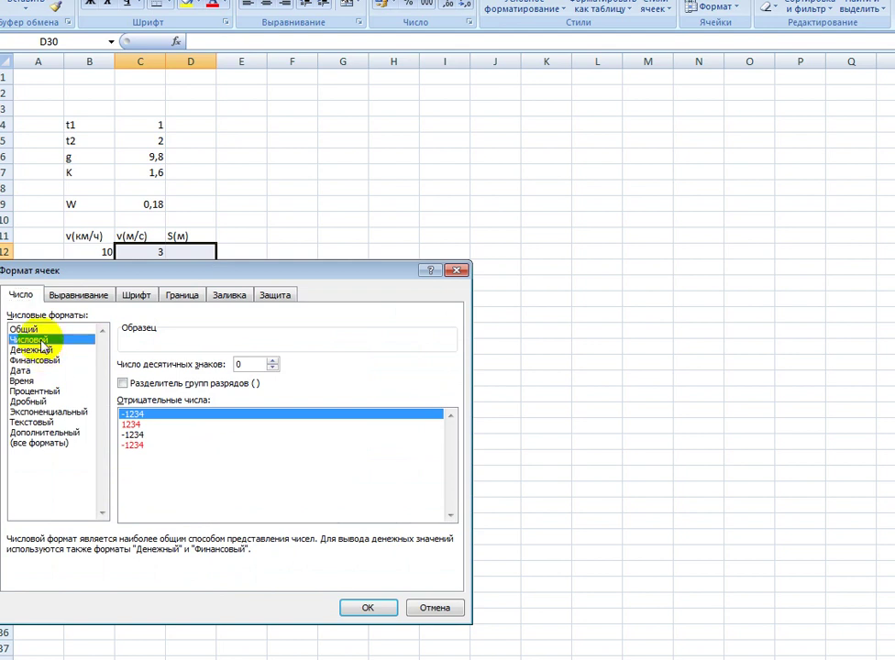
click(272, 361)
click(273, 362)
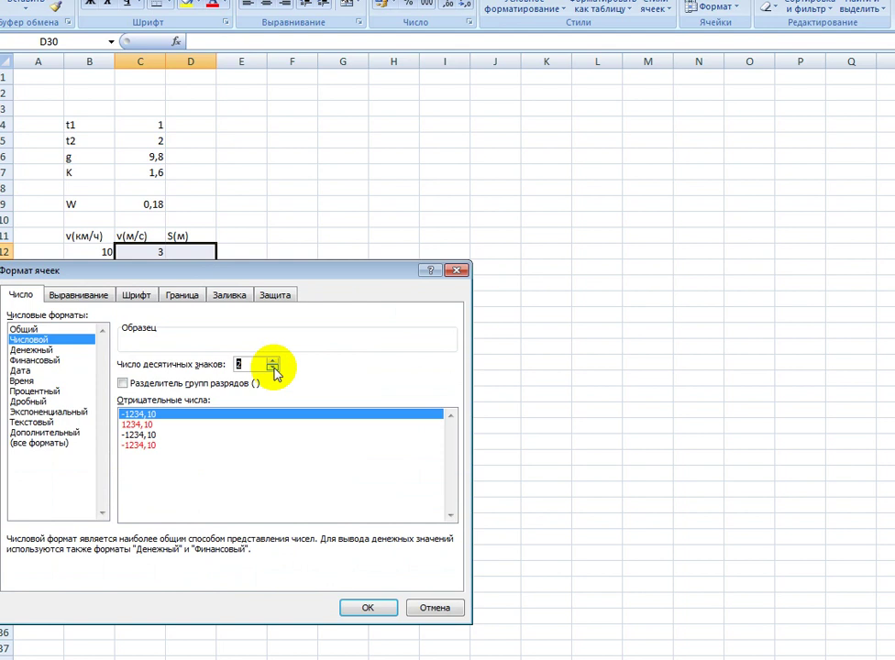
click(274, 367)
click(274, 367)
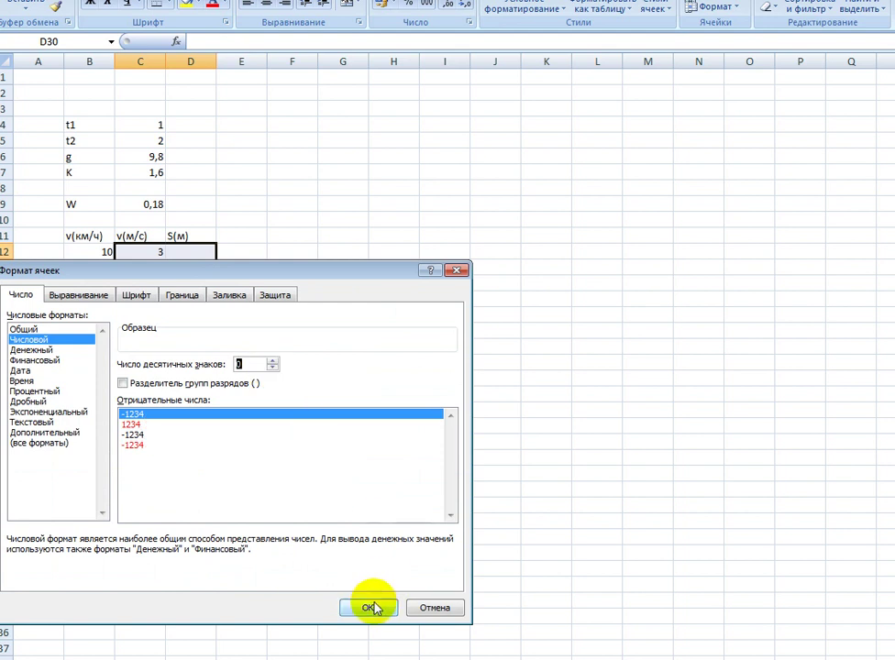
click(369, 608)
- Check the formatted C12 value, select D12, and switch to the formula page
click(336, 458)
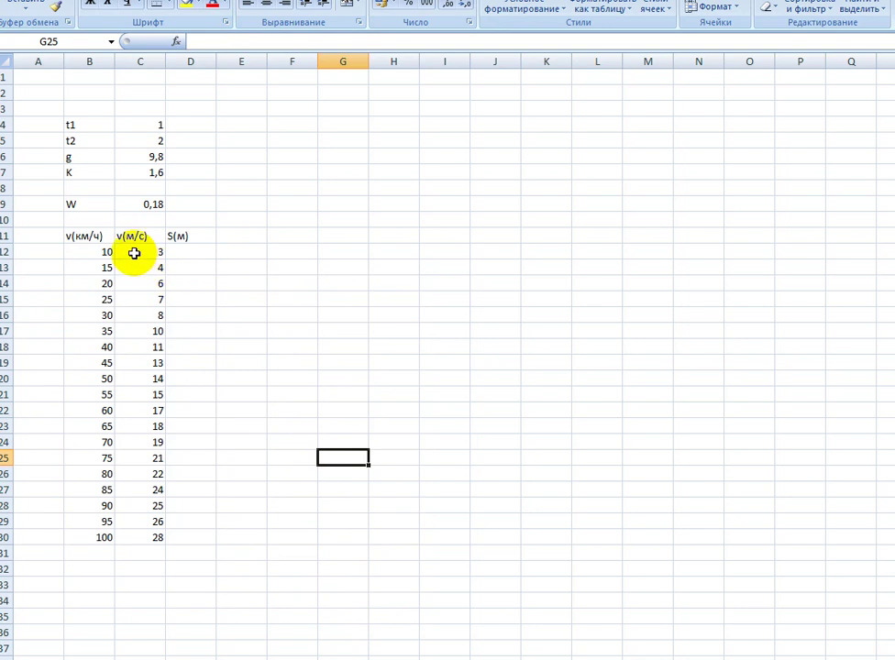
click(134, 252)
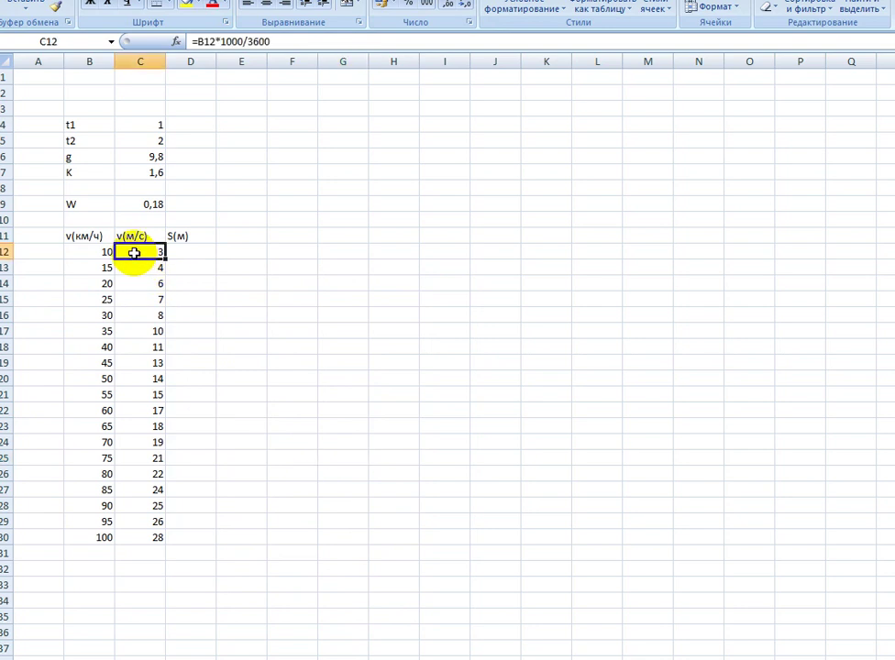
click(194, 251)
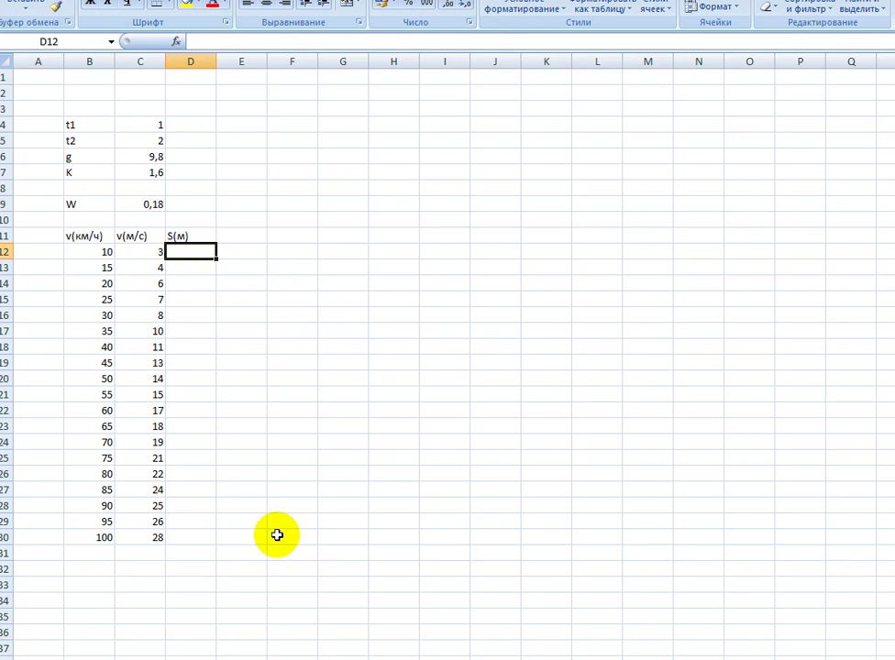
key(alt+Tab)
- Reselect the braking-distance formula line on the lesson page, then return to Excel
click(230, 210)
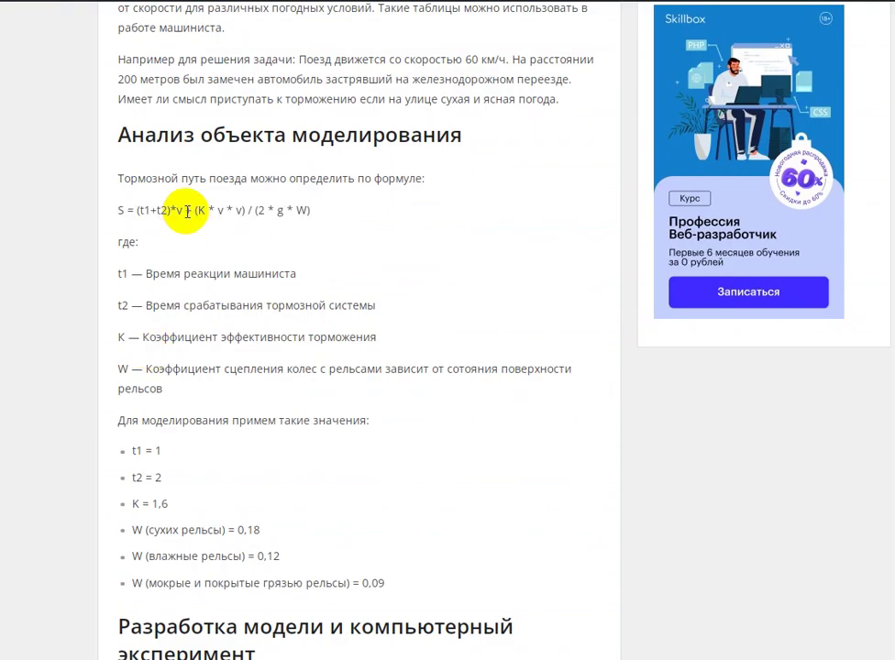
drag(310, 210, 116, 210)
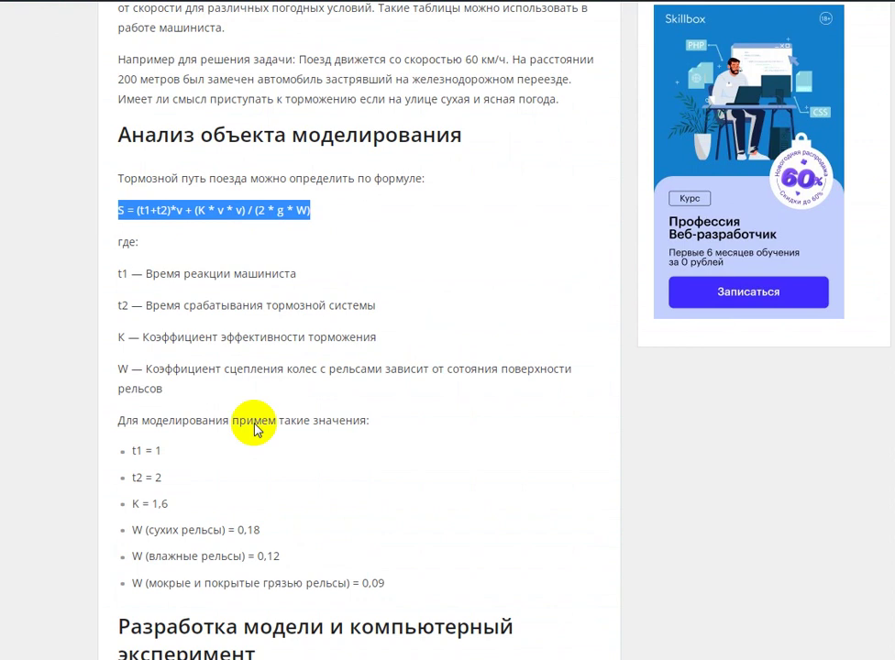
key(alt+Tab)
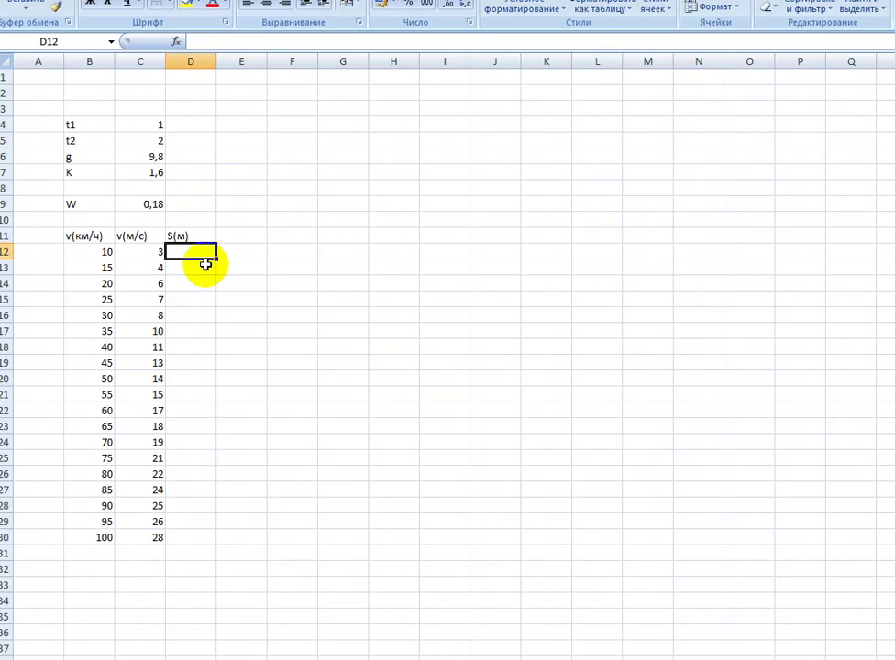
- Begin D12's formula with the reaction term =(C4+C5)*C12+(
text(=)
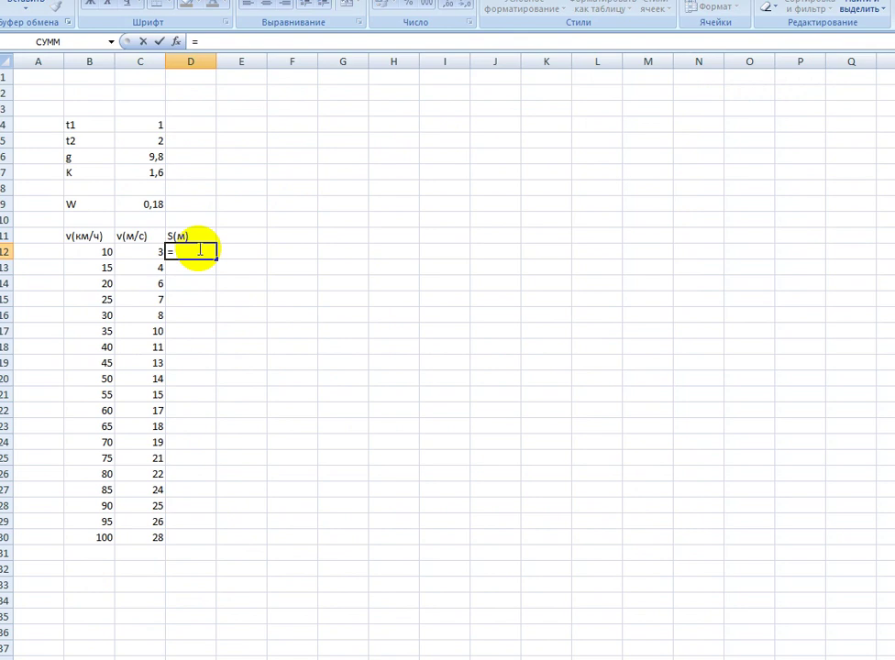
text(()
click(139, 120)
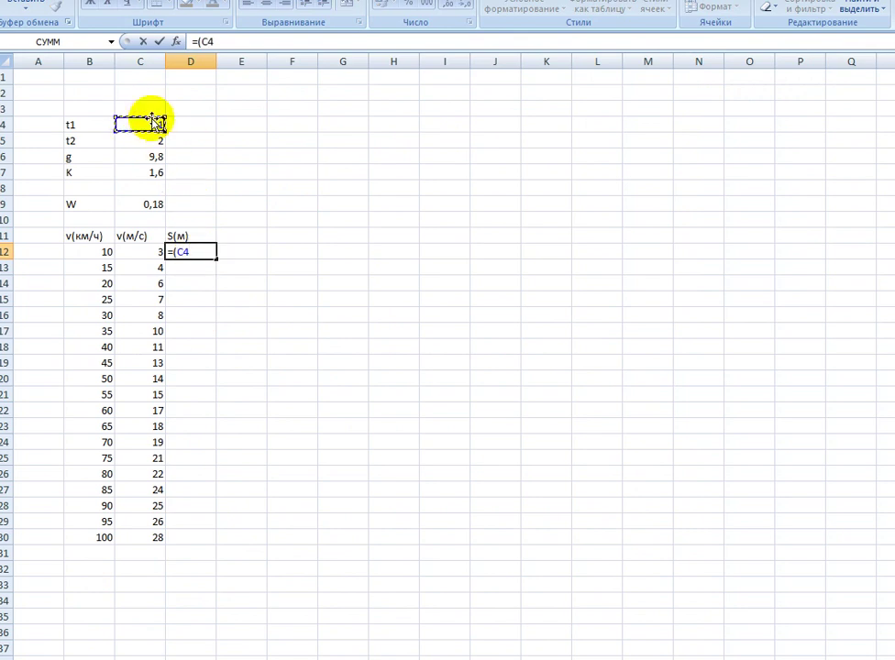
text(+)
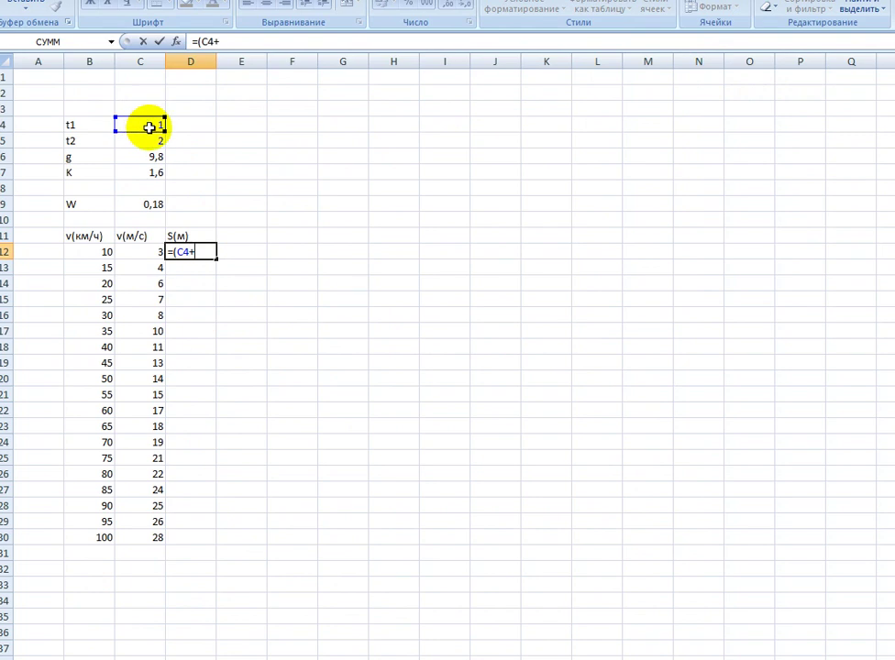
click(150, 143)
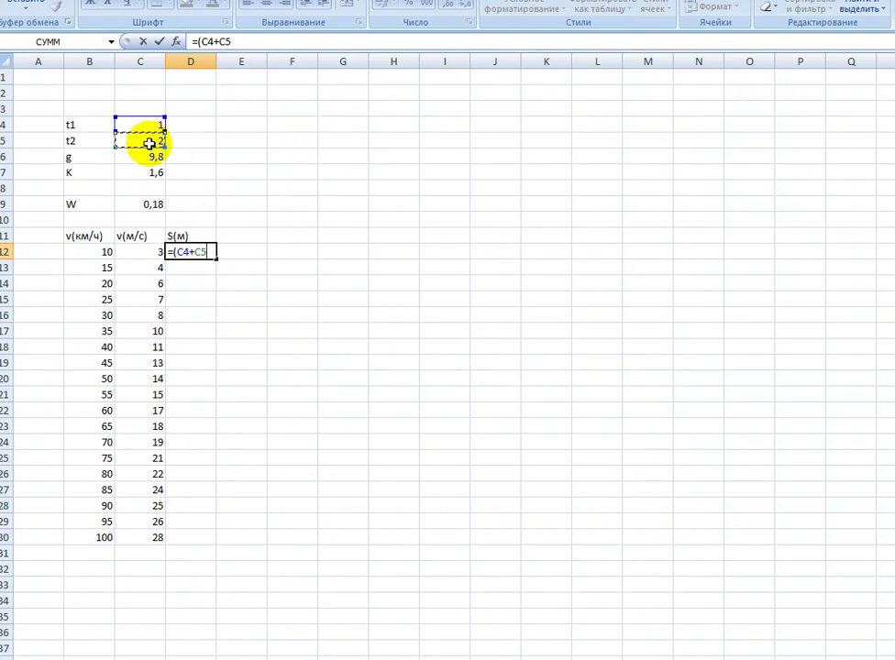
text()*)
click(133, 249)
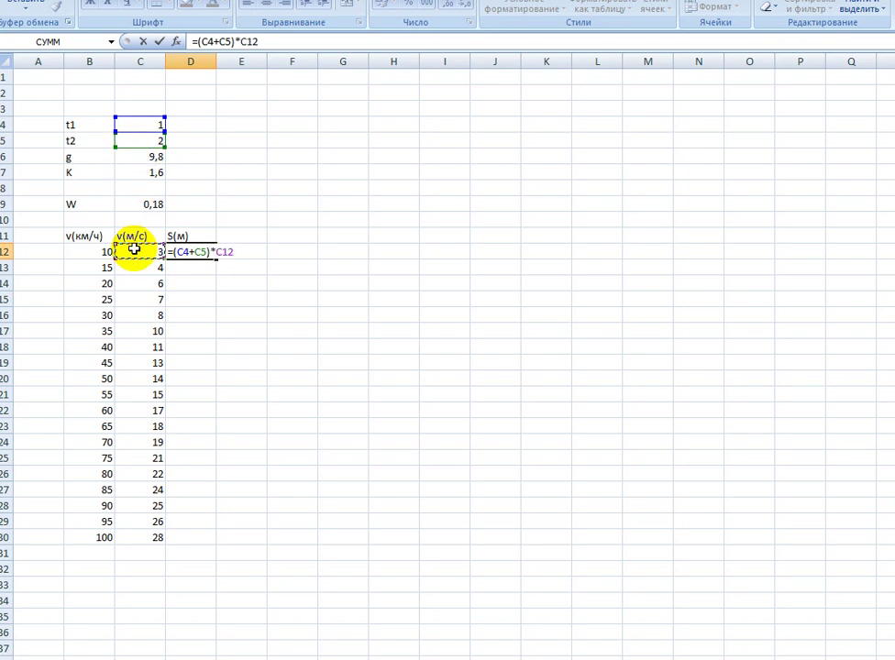
text(+()
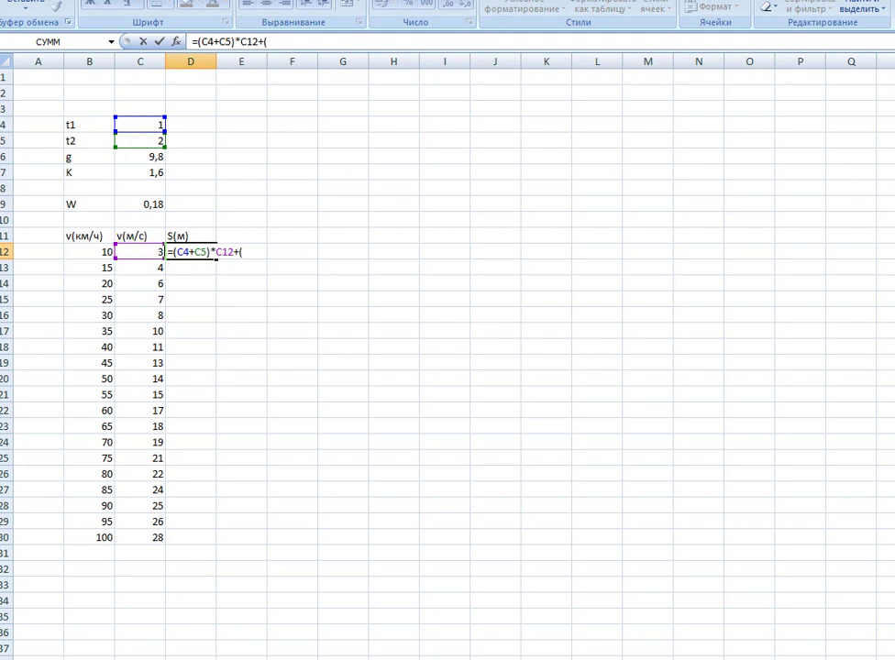
key(alt+Tab)
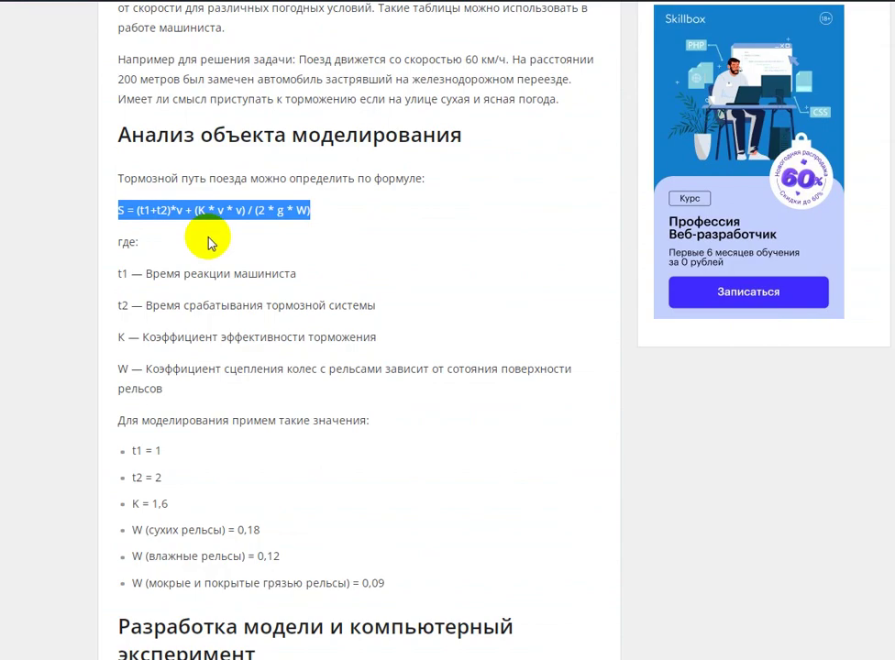
key(alt+Tab)
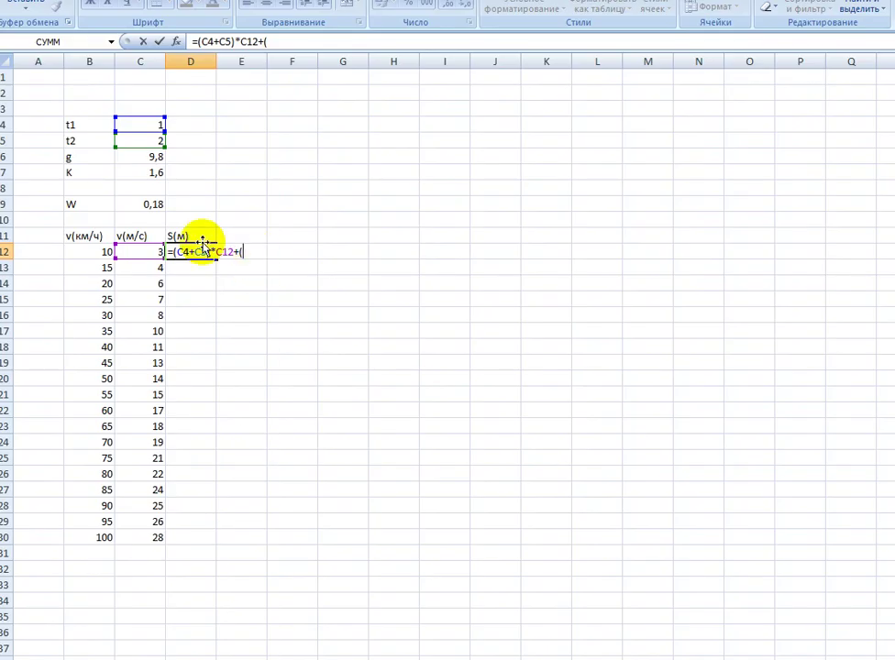
- Add the braking numerator C7*C12*C12 and open the denominator with /(
click(141, 172)
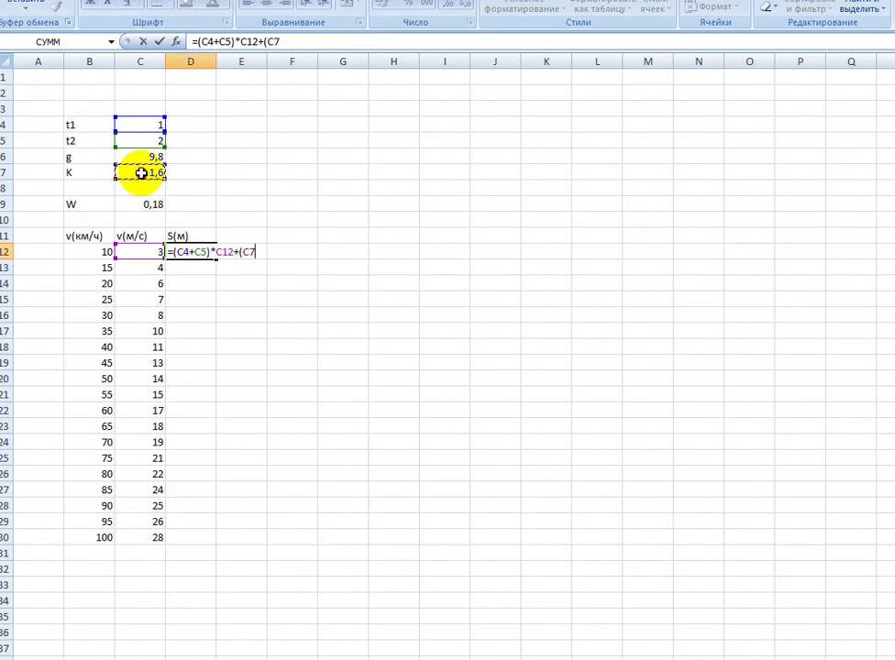
text(*)
click(142, 252)
text(*)
click(142, 252)
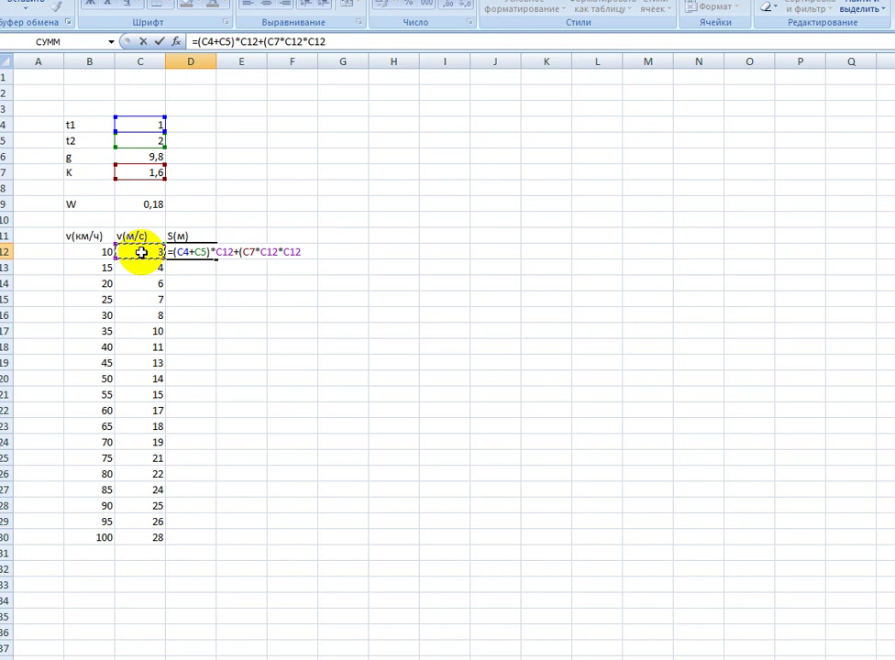
text()/()
key(alt+Tab)
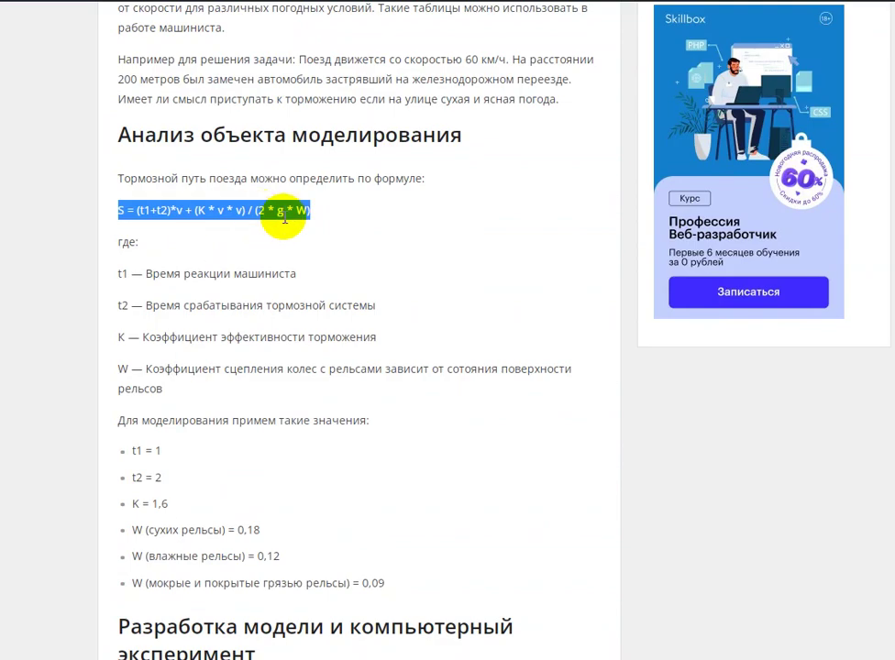
key(alt+Tab)
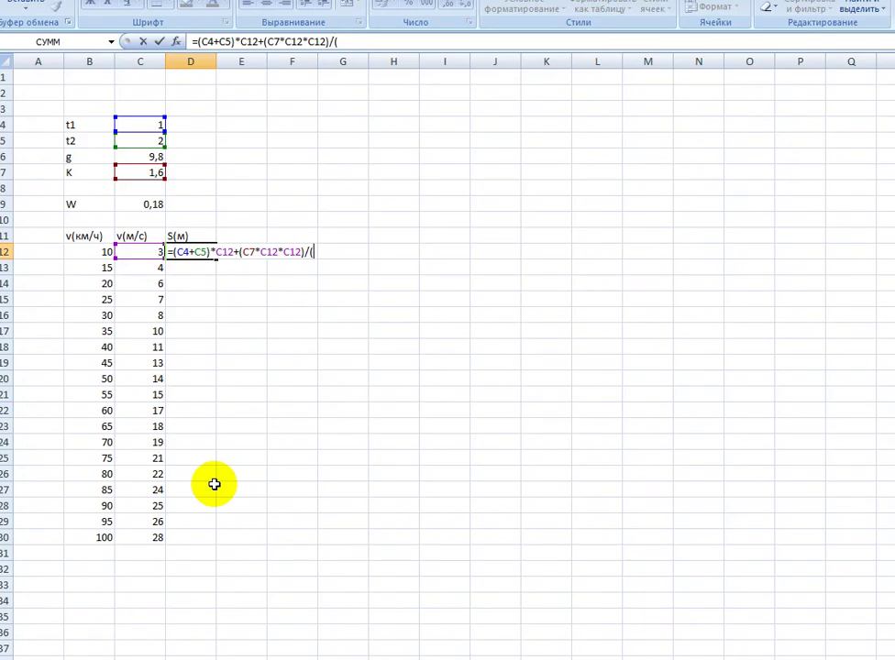
- Finish the denominator 2*C6*C9 and commit, giving 12 m in D12
text(2*)
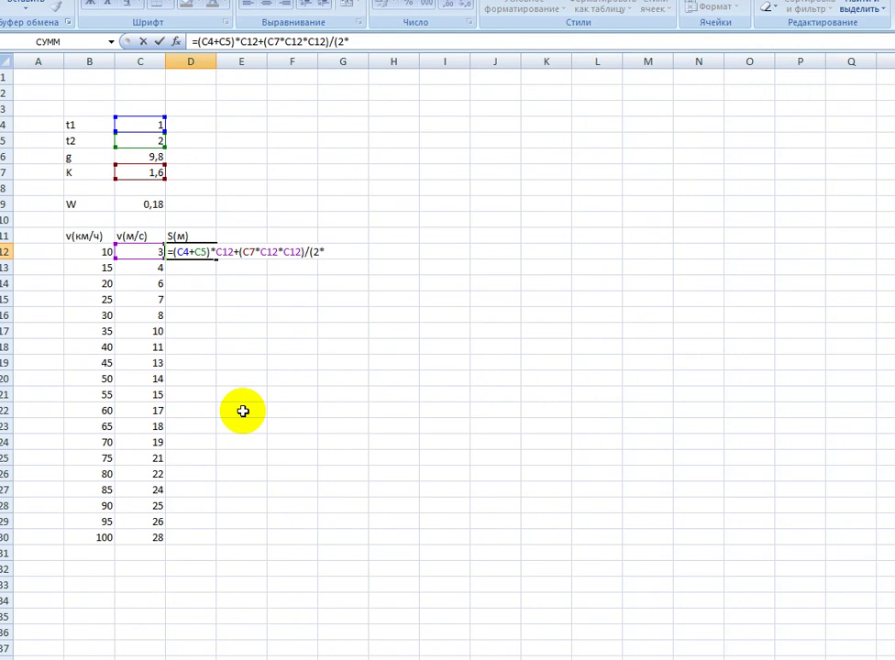
click(147, 157)
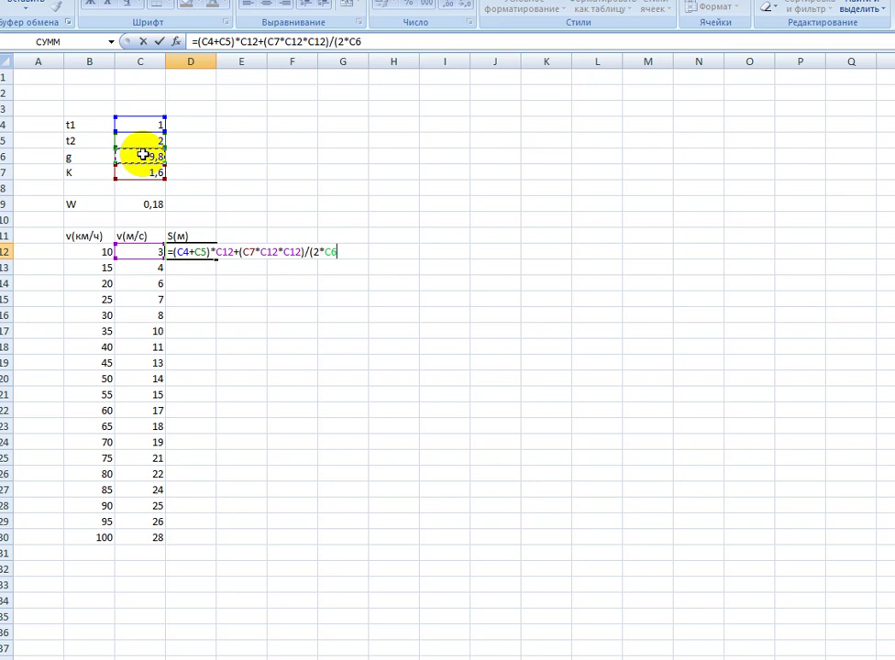
text(*)
click(145, 208)
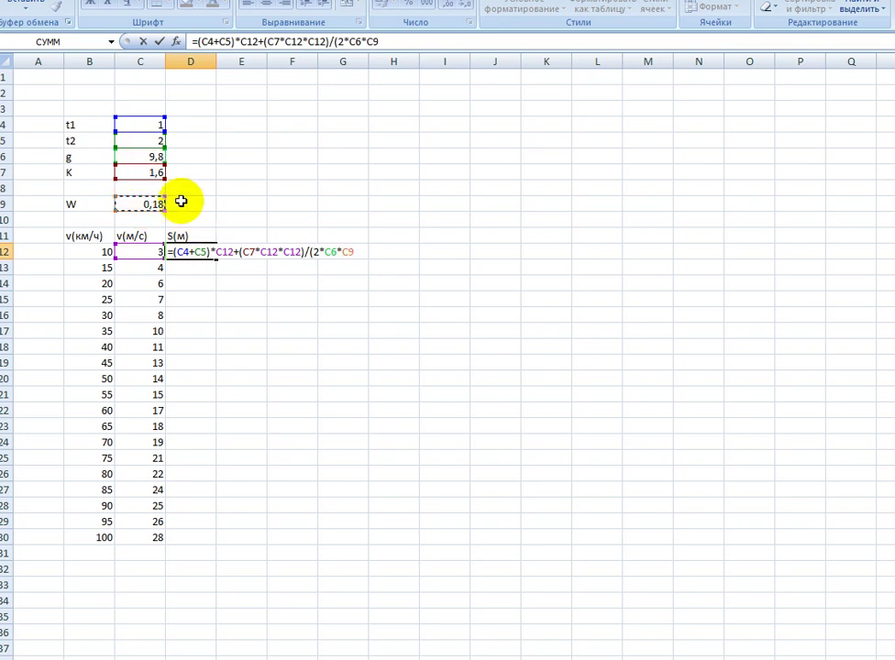
key(Return)
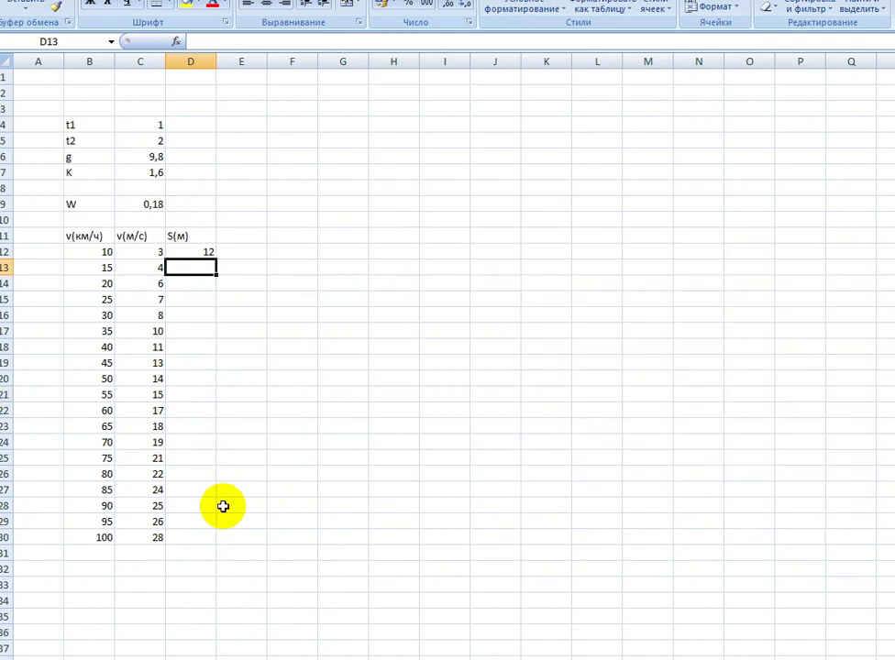
click(196, 250)
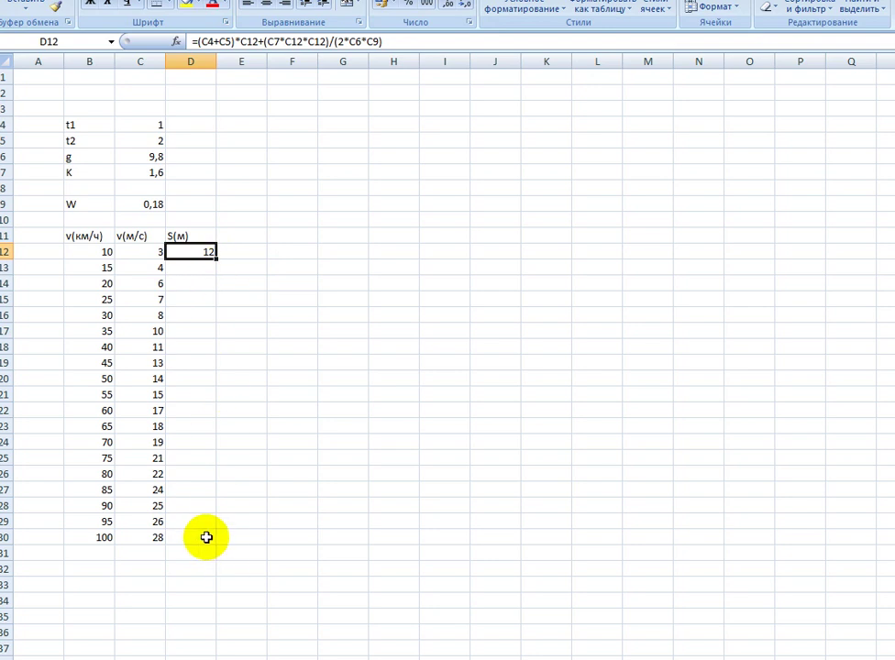
- Inspect the B12 speed, the B13 =B12+5 formula and the C4:C9 constant parameters
click(89, 252)
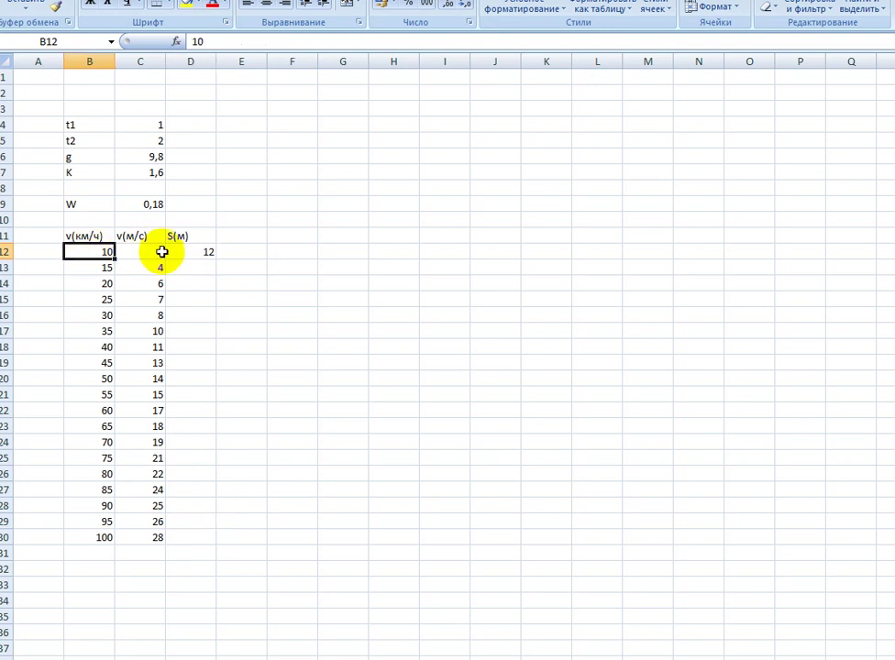
click(195, 252)
click(88, 251)
click(85, 266)
drag(86, 266, 190, 266)
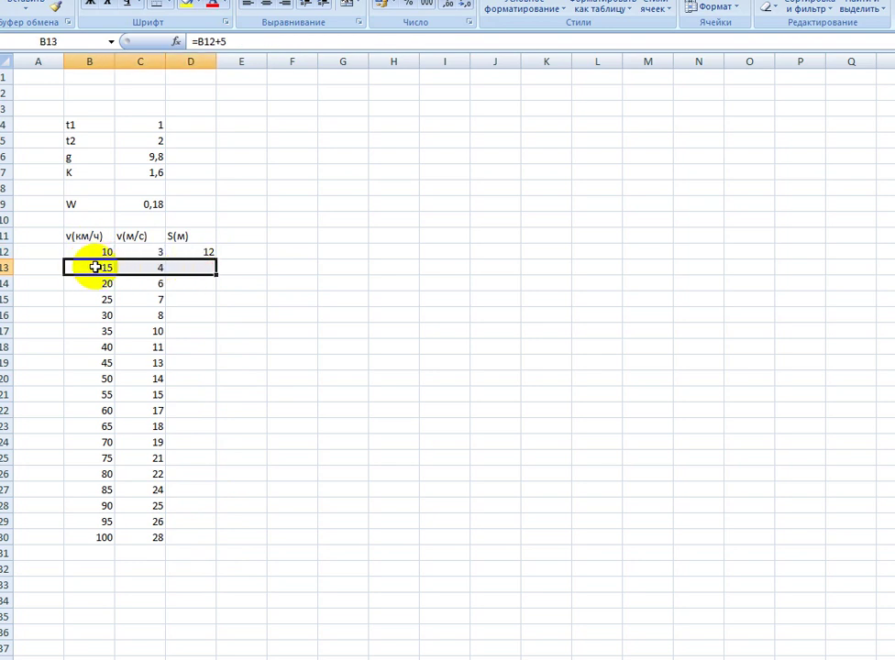
click(95, 267)
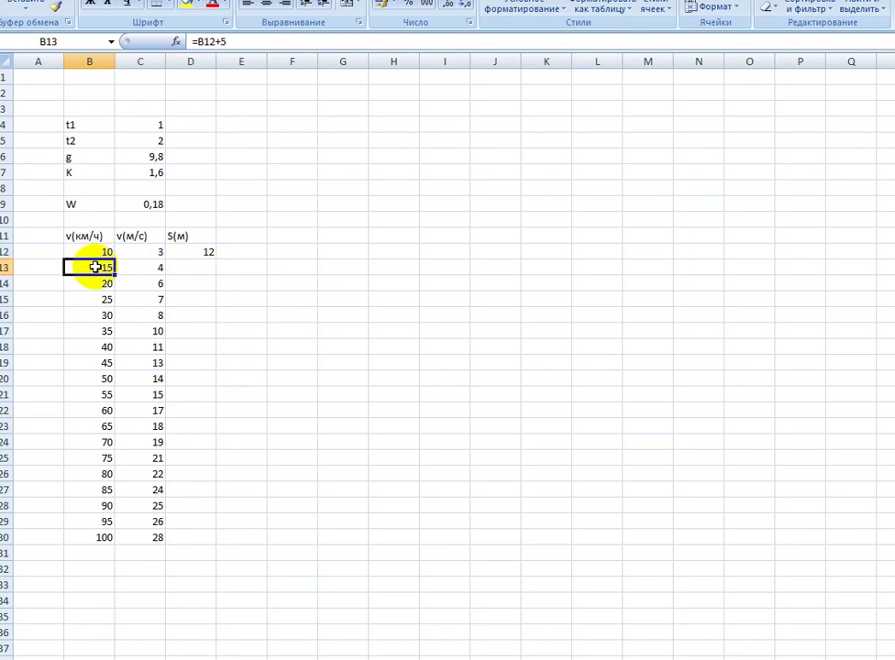
drag(133, 125, 131, 201)
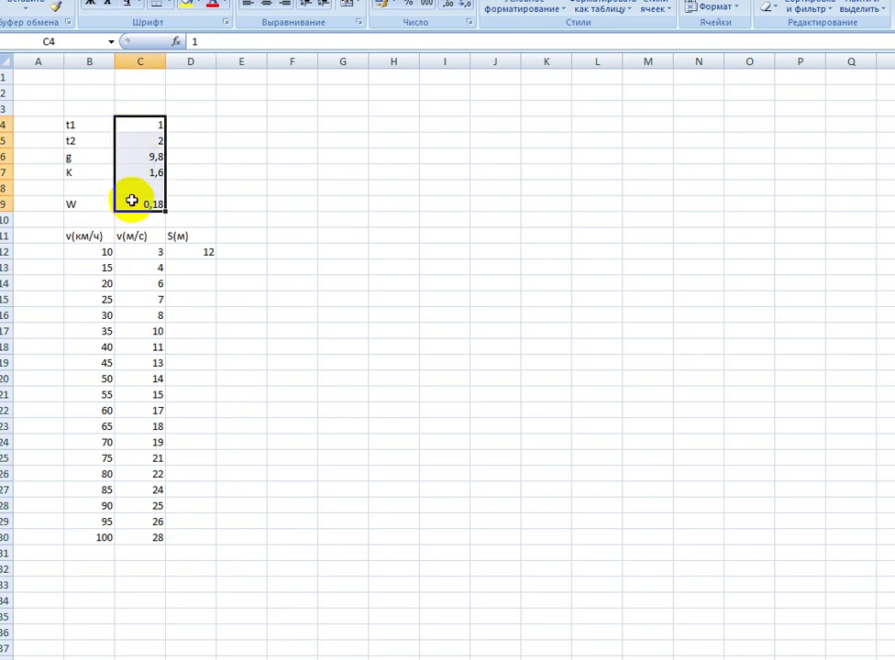
- Edit D12's braking-distance formula in the formula bar and make the t1 reference absolute $C$4
click(185, 250)
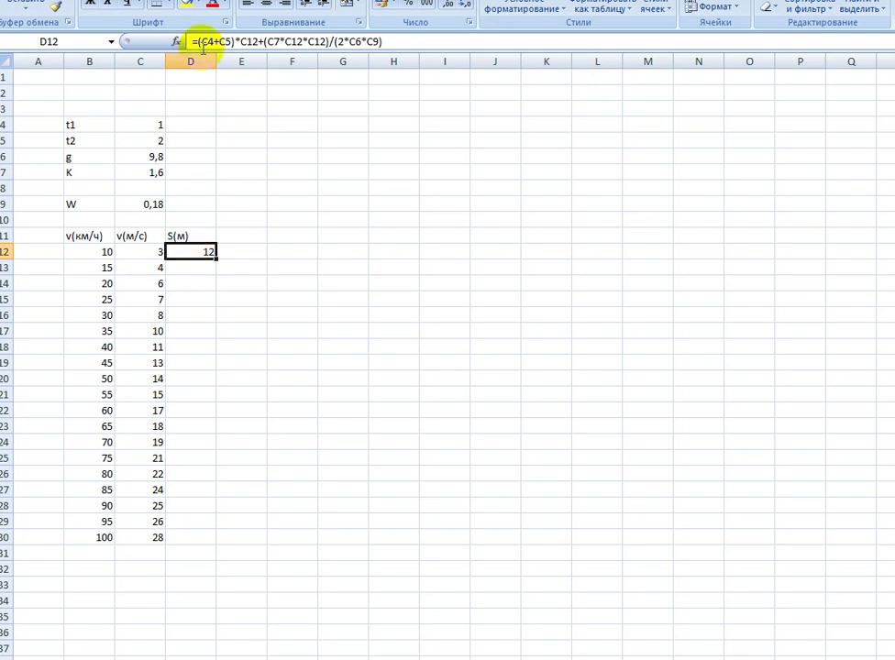
click(298, 298)
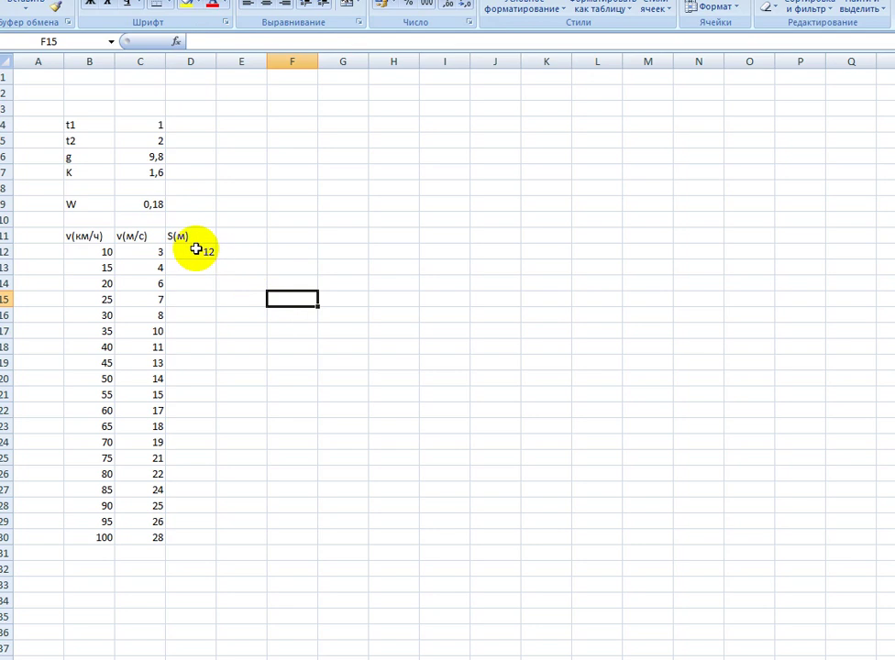
click(197, 249)
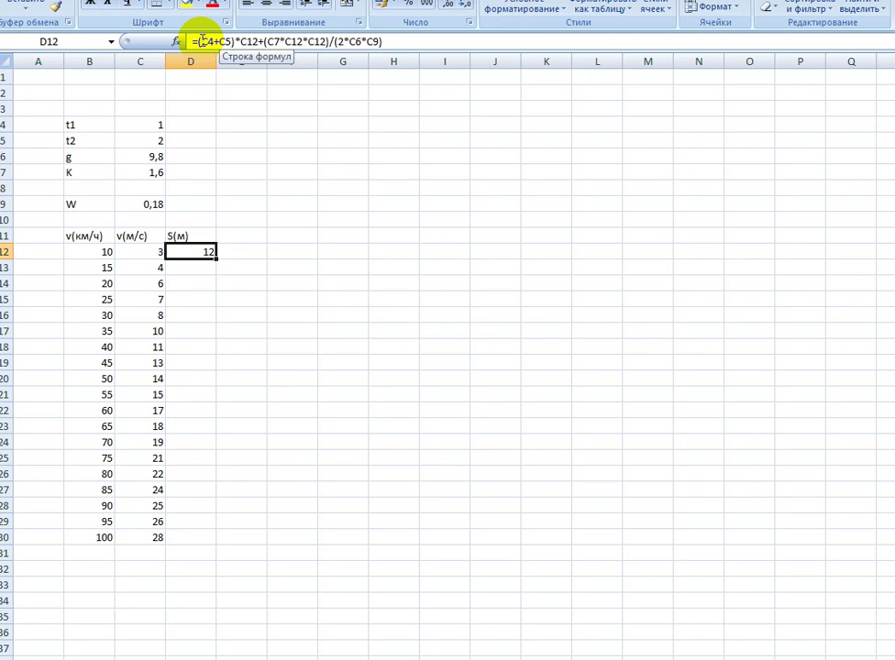
click(202, 40)
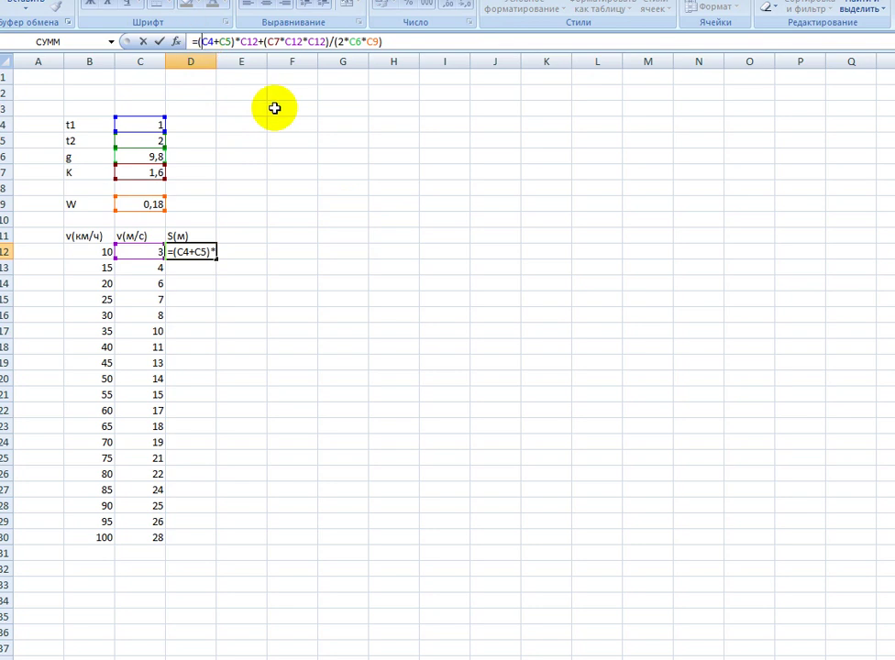
key(F4)
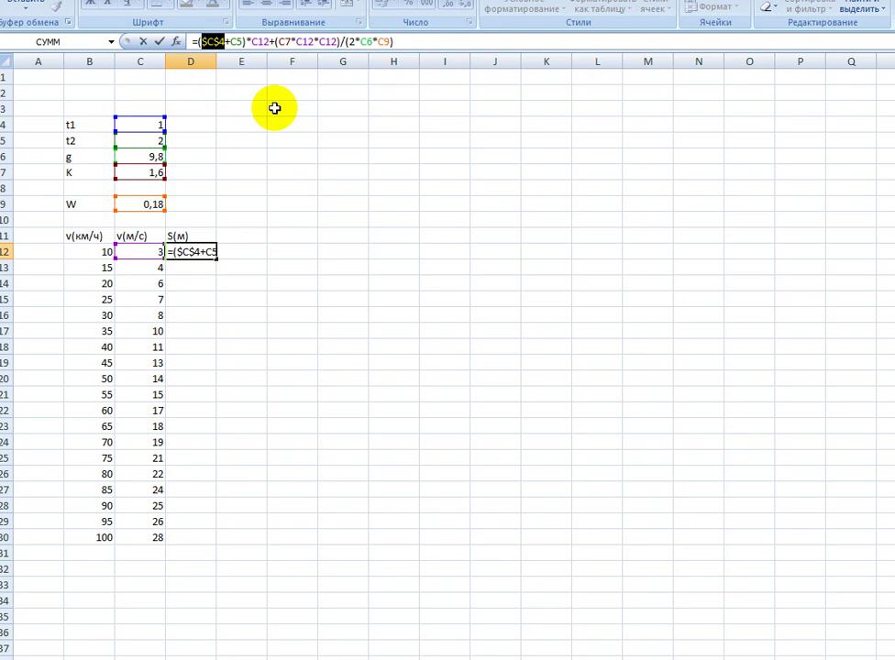
- Make the C5, C7, C6 and C9 references in D12 absolute and commit the formula, showing 12
double_click(230, 42)
click(230, 41)
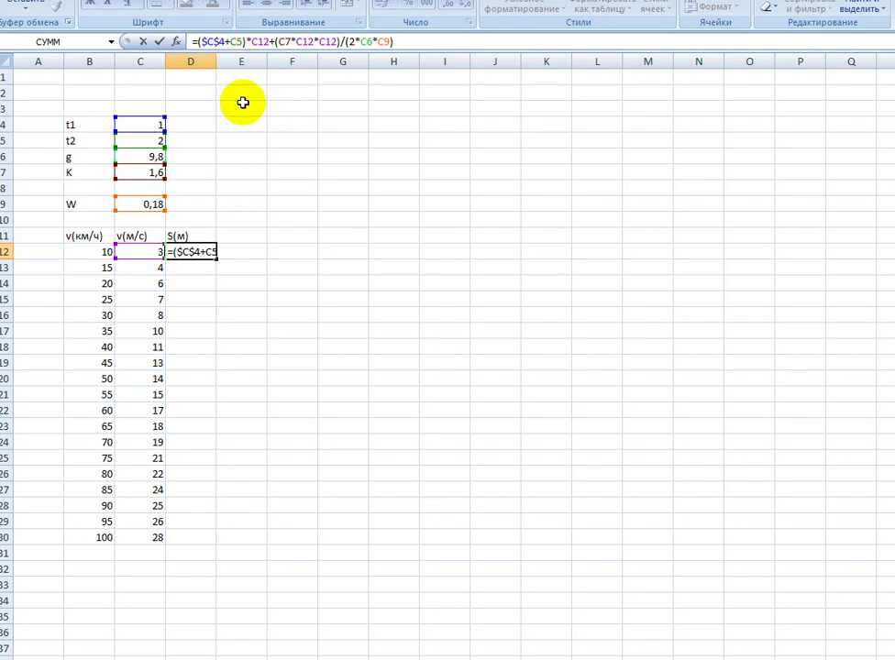
key(F4)
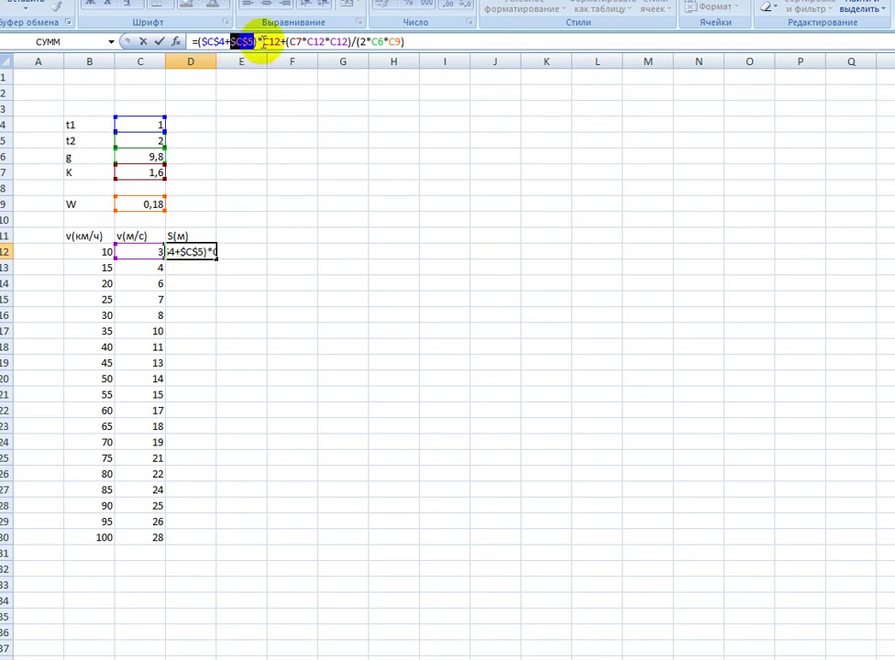
click(263, 41)
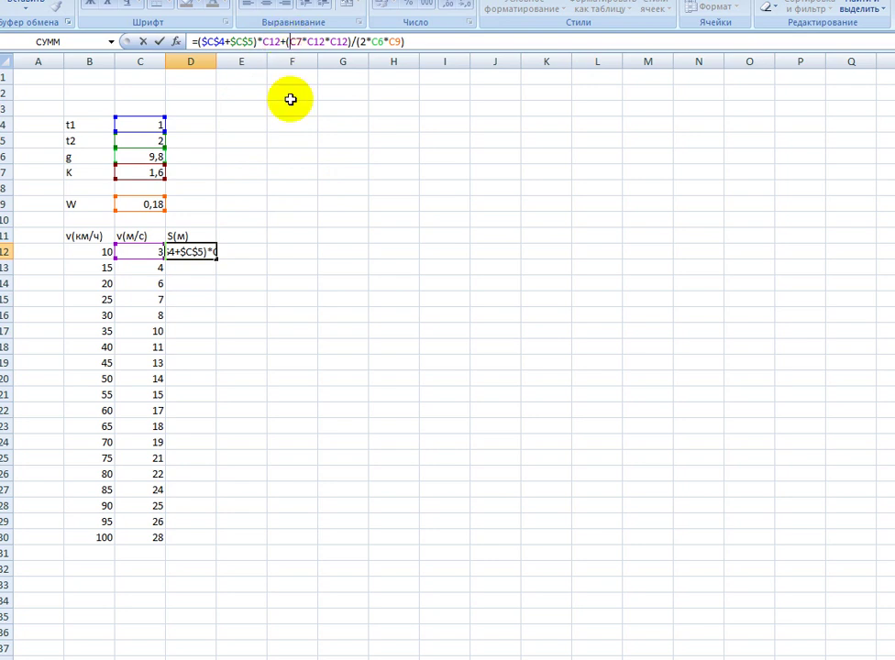
key(F4)
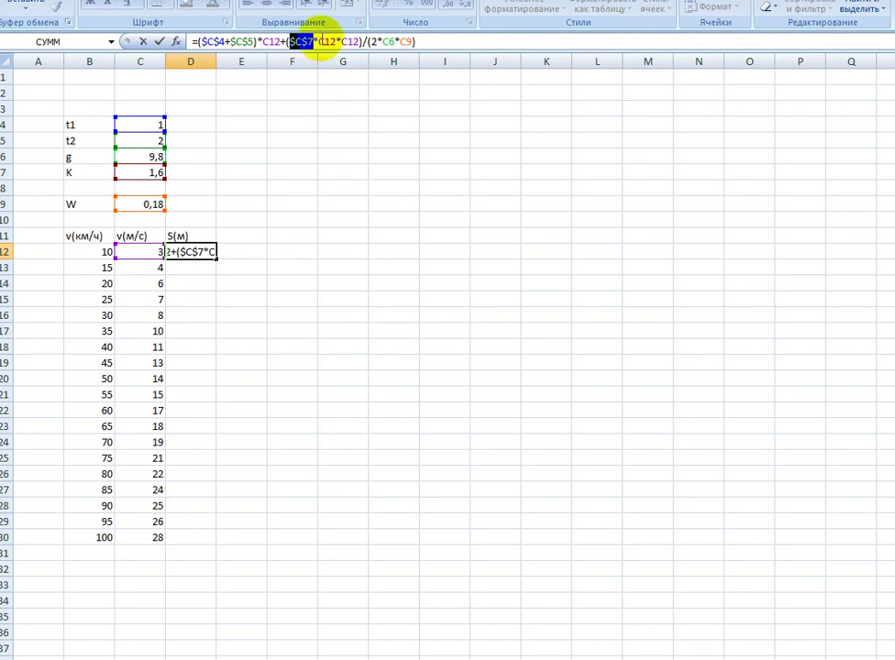
click(383, 42)
key(F4)
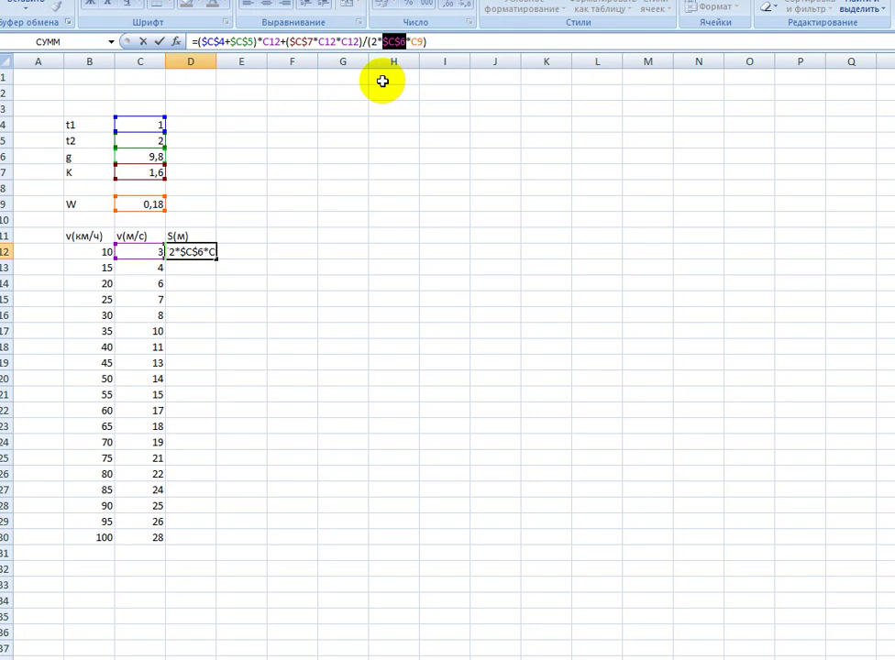
click(417, 43)
key(F4)
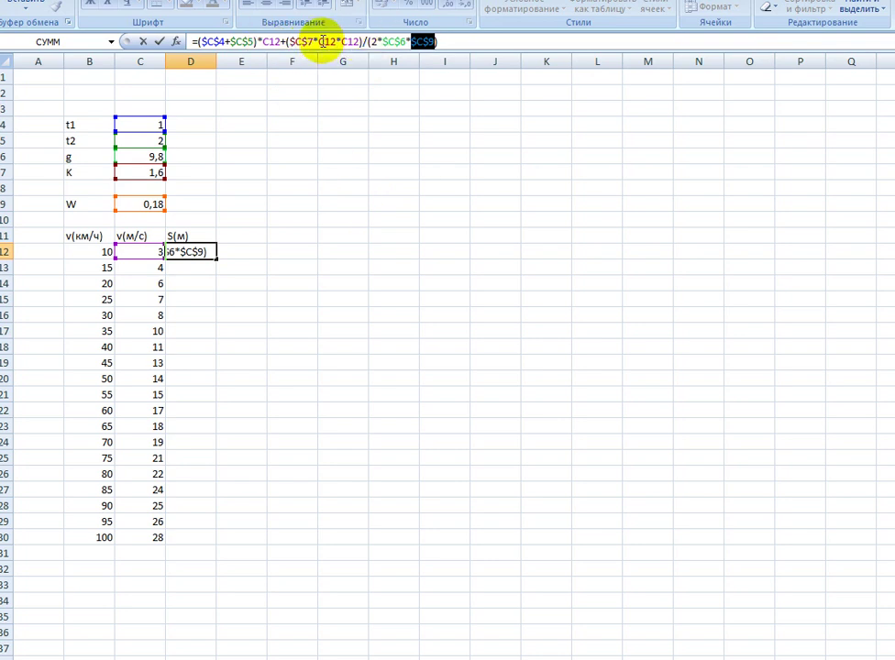
key(Return)
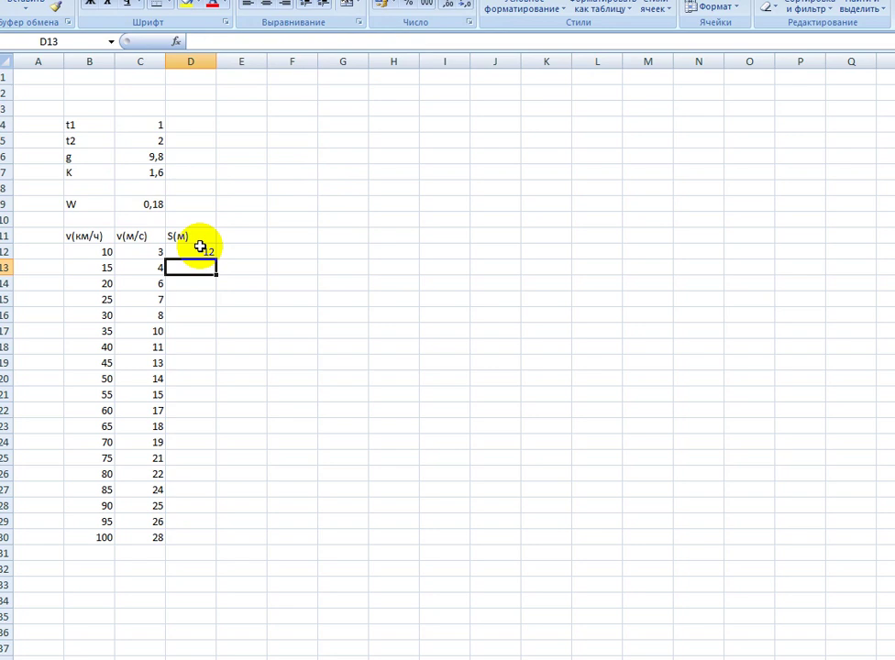
click(196, 246)
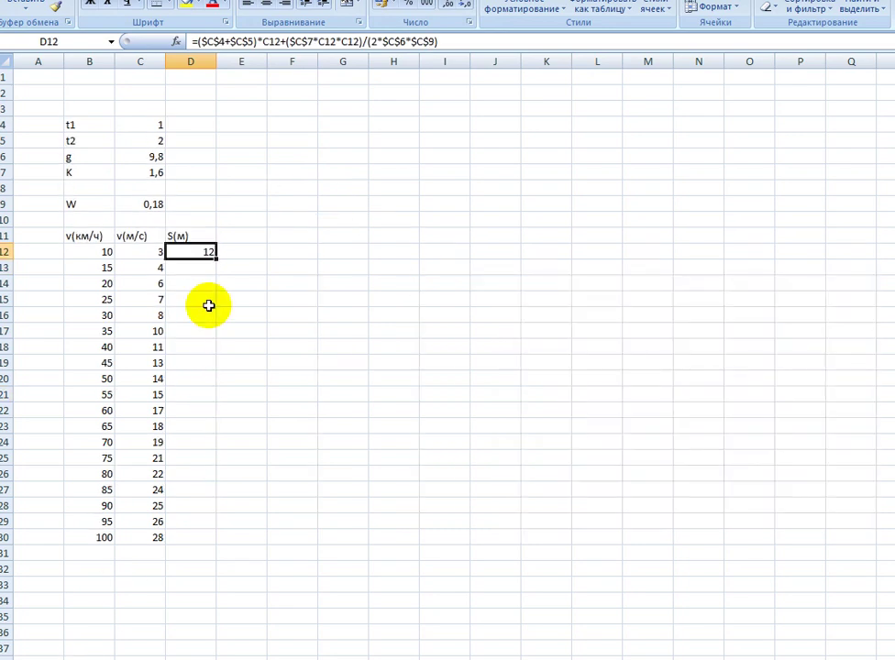
- Fill D12's formula down to D30 (12 to 433 m) and check the 60 km/h row
click(218, 258)
click(204, 254)
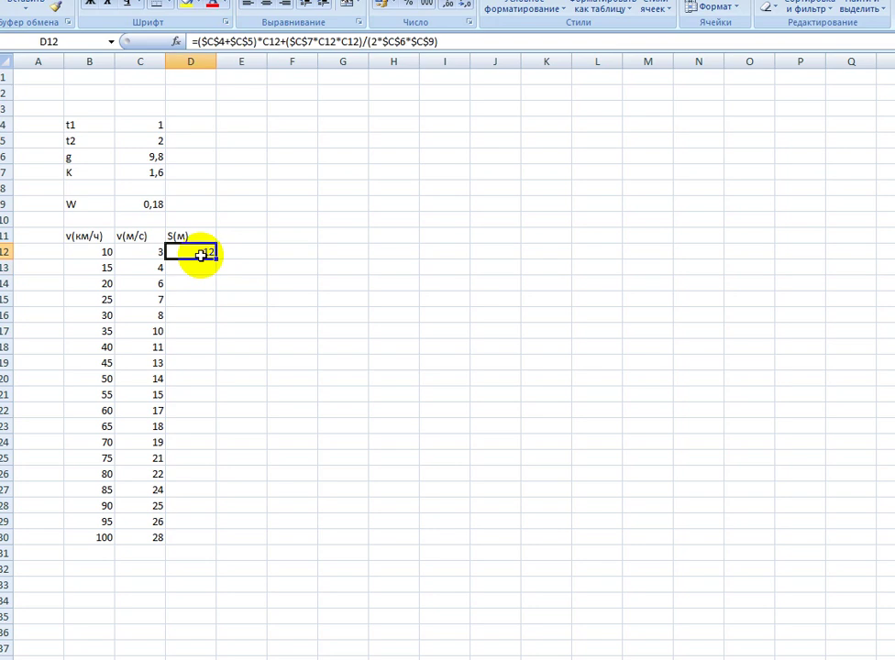
drag(215, 259, 218, 541)
click(280, 461)
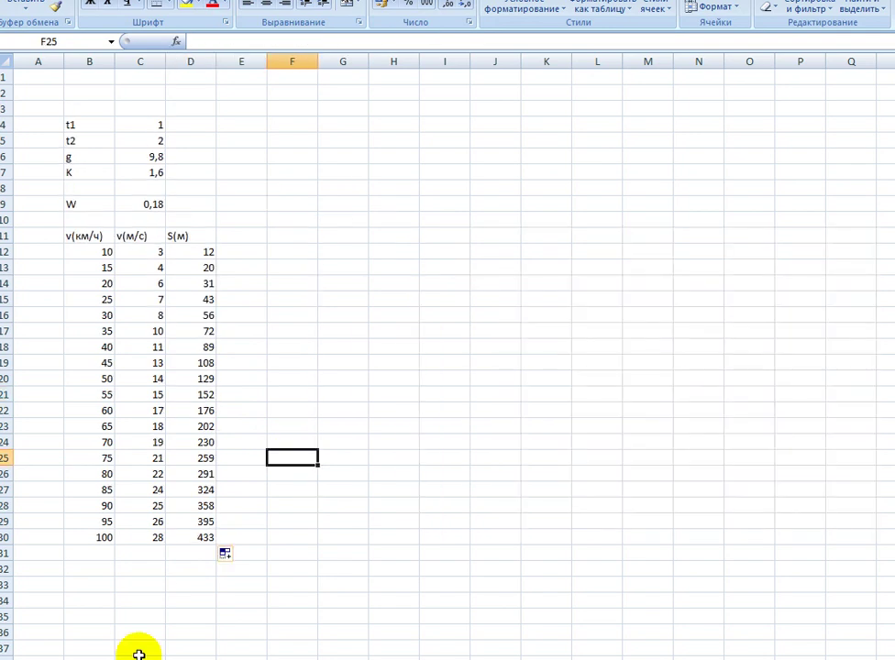
click(339, 379)
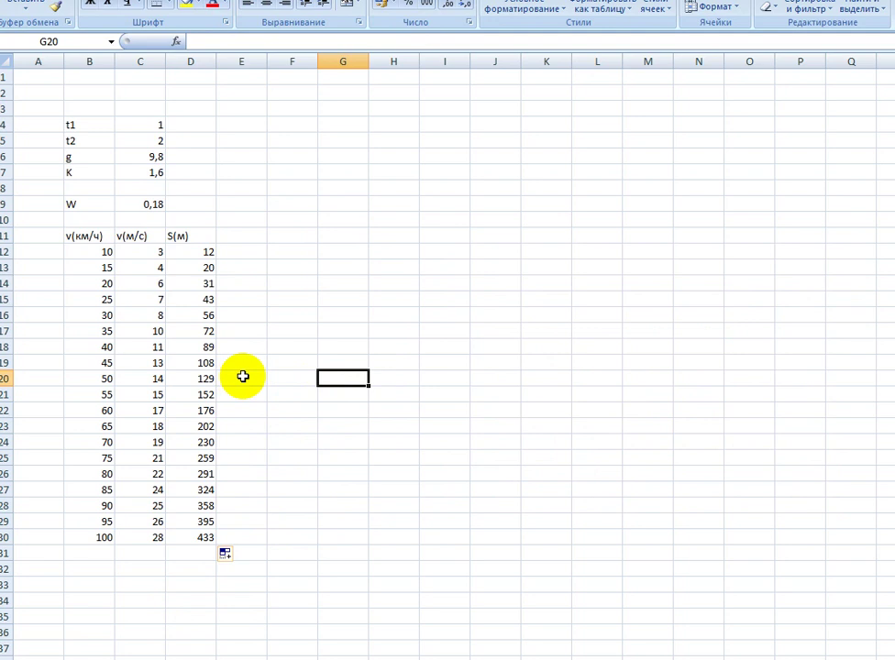
drag(82, 412, 186, 412)
click(191, 411)
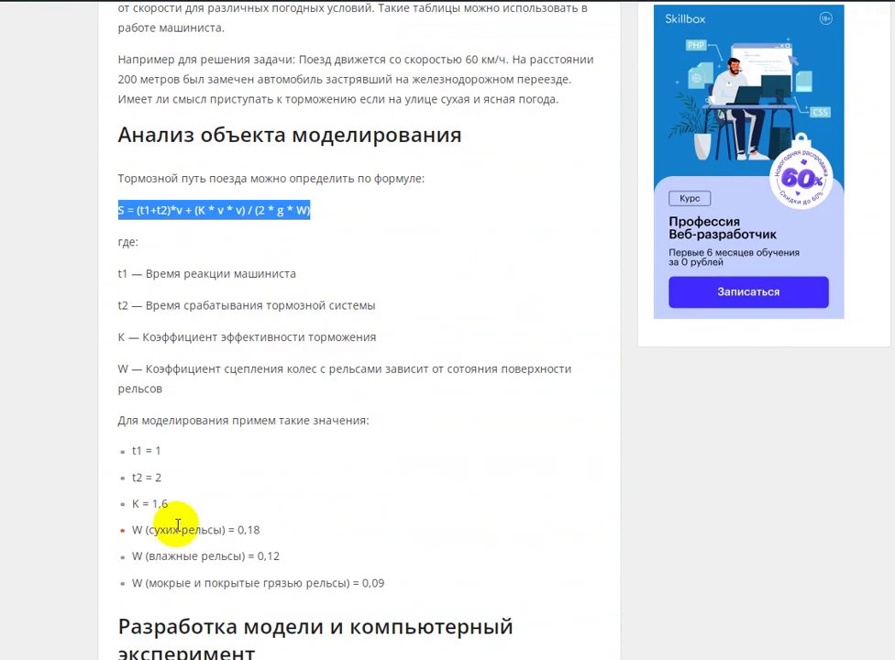
scroll(178, 526, down, 2)
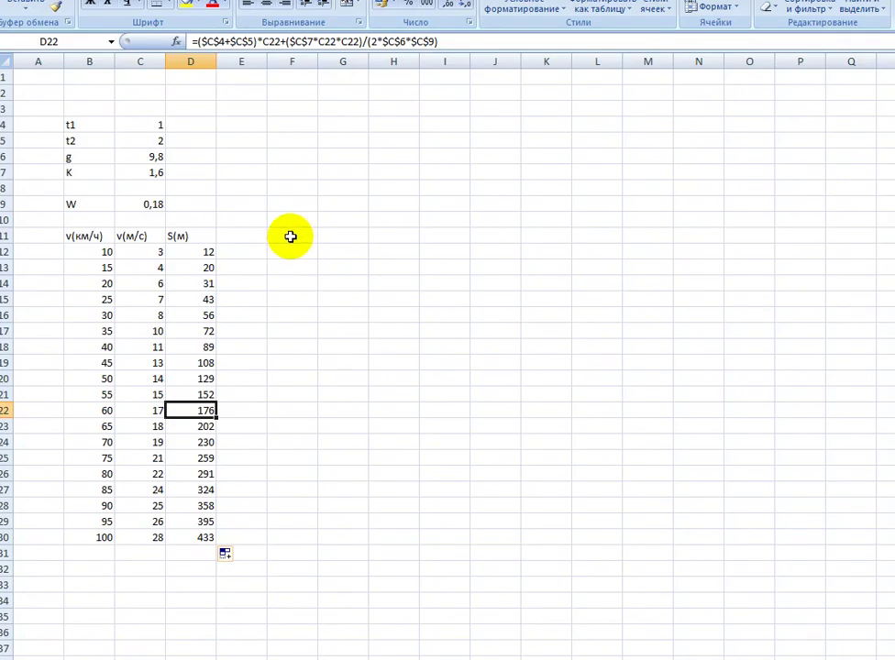
- Copy the W 0,18 table B9:D30 and paste the duplicate starting at G9
drag(69, 203, 190, 532)
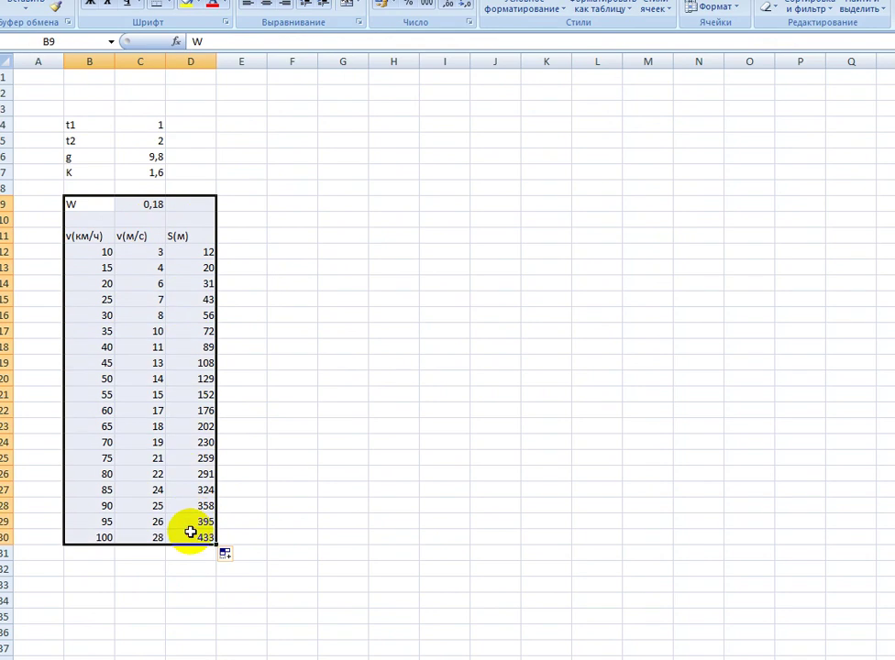
key(ctrl+c)
right_click(157, 351)
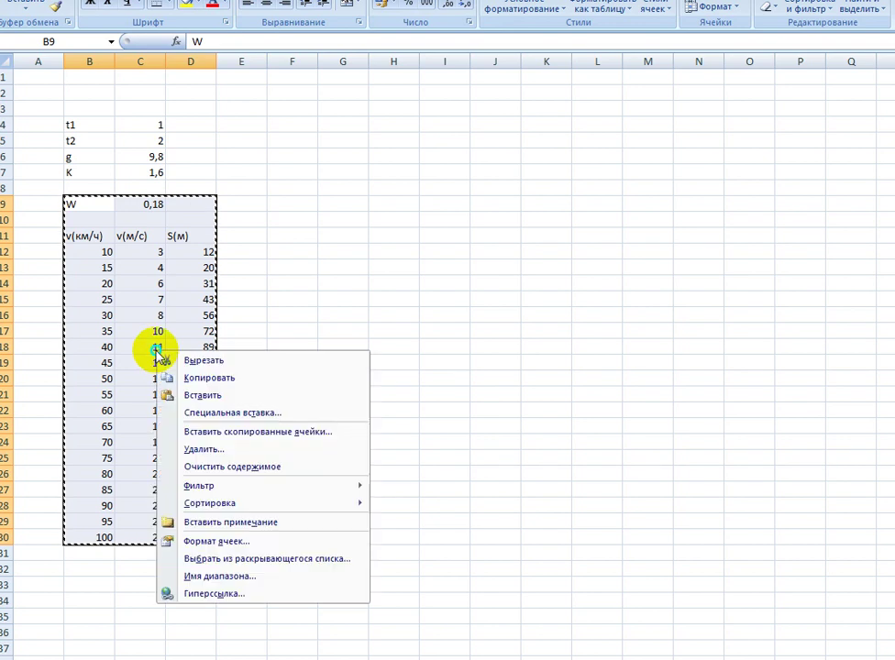
click(203, 396)
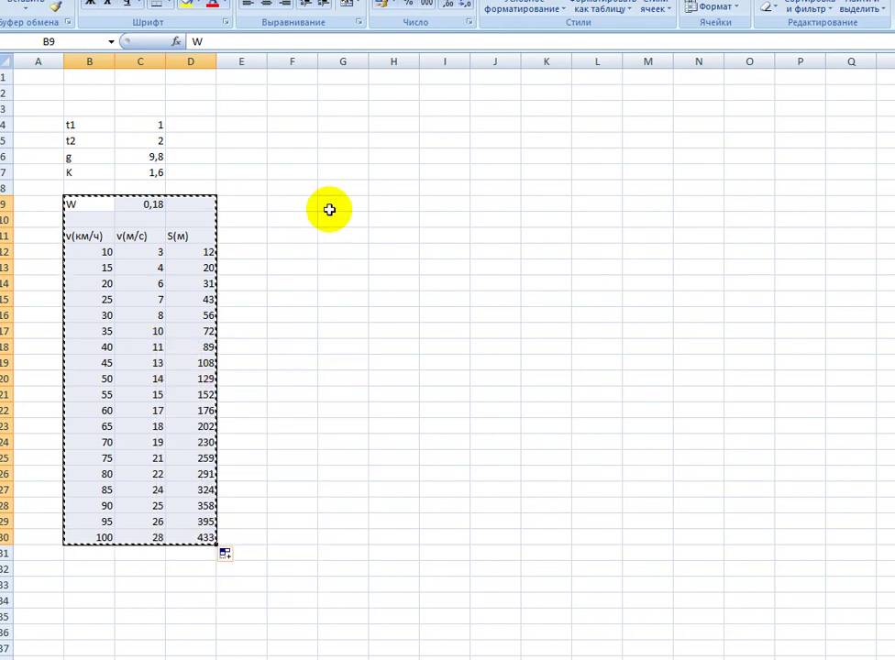
click(336, 199)
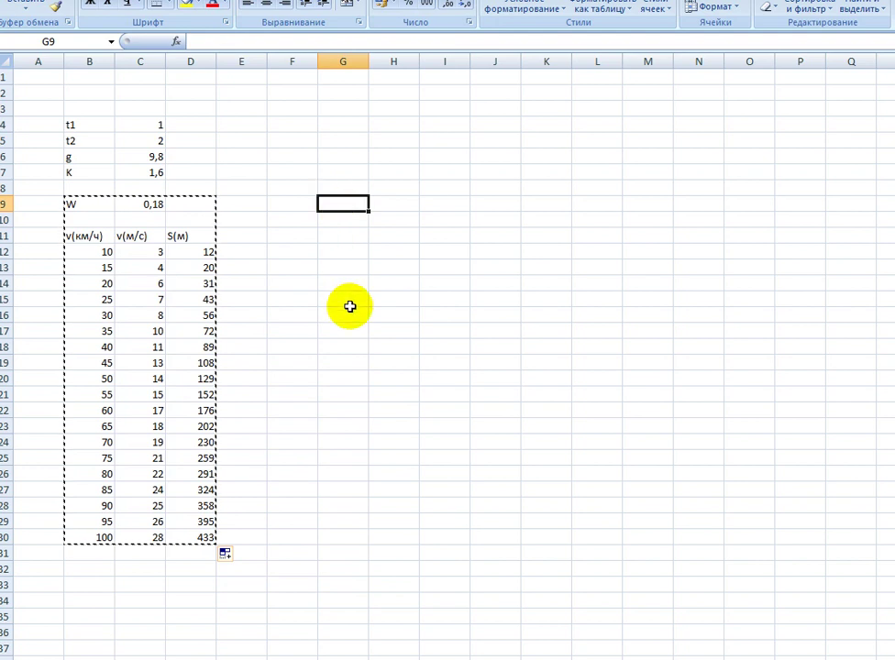
right_click(345, 207)
click(365, 251)
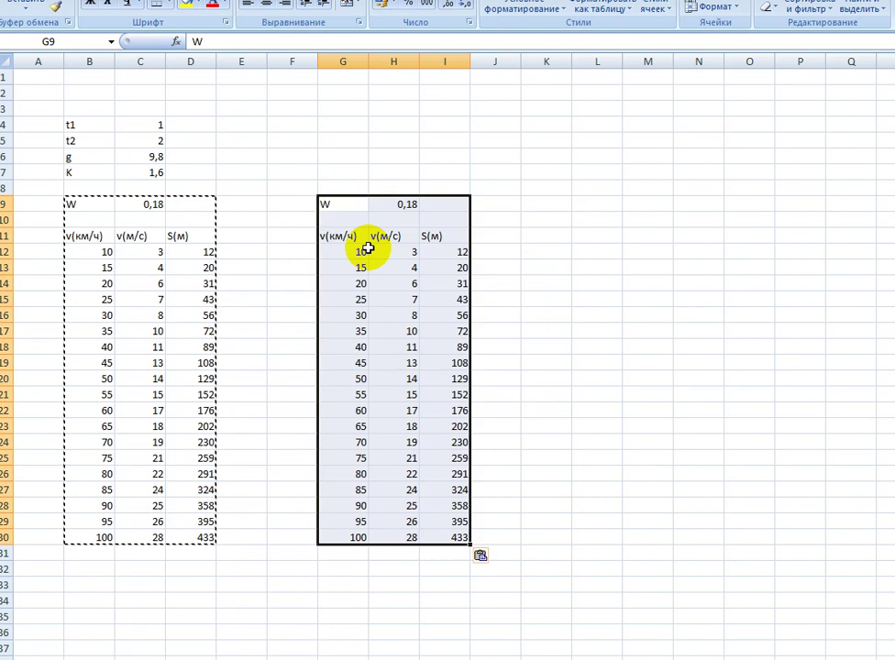
click(542, 299)
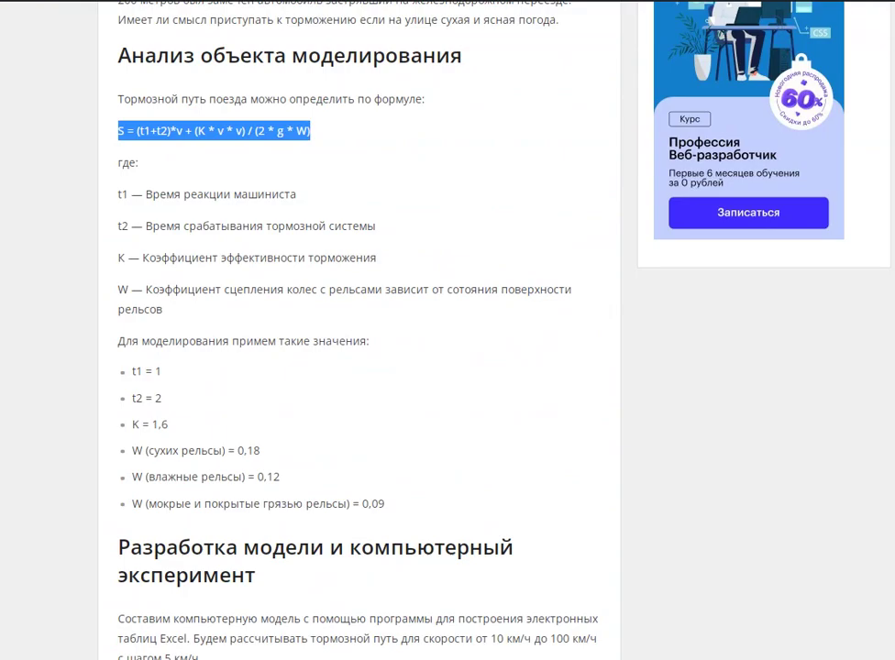
key(alt+Tab)
- Enter 0,12 as the copied table's W value in H9
click(404, 203)
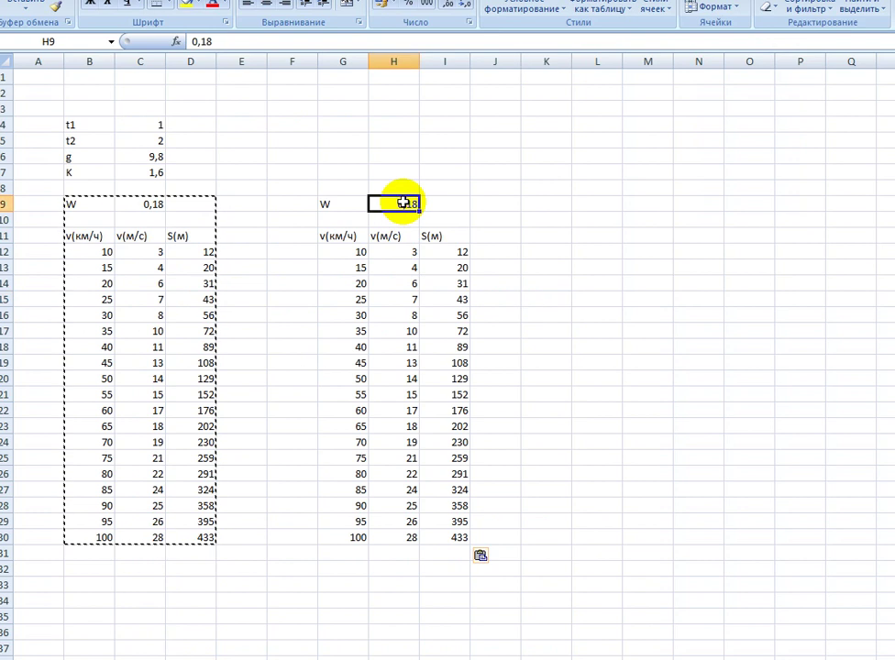
text(0,12)
key(Return)
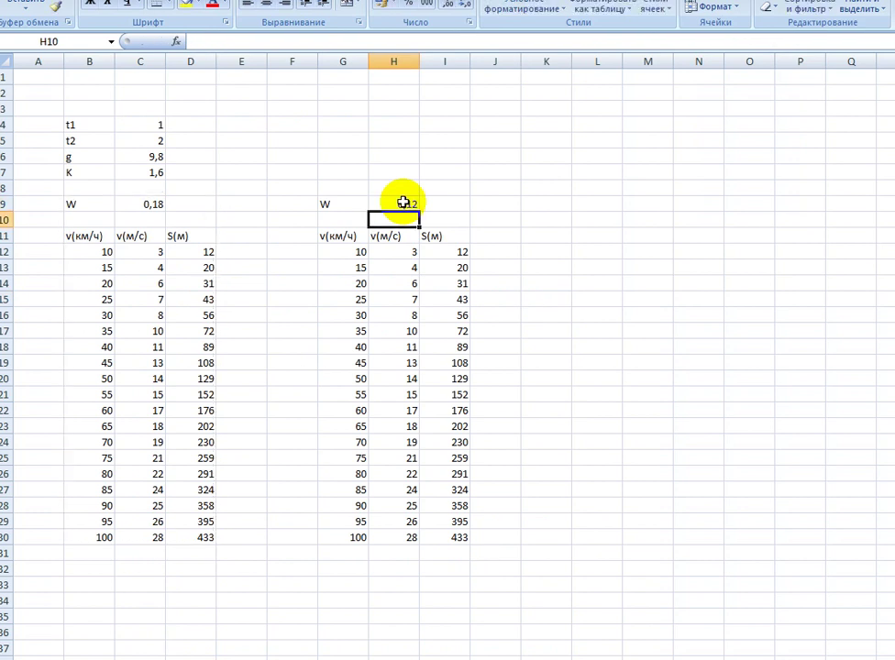
click(462, 252)
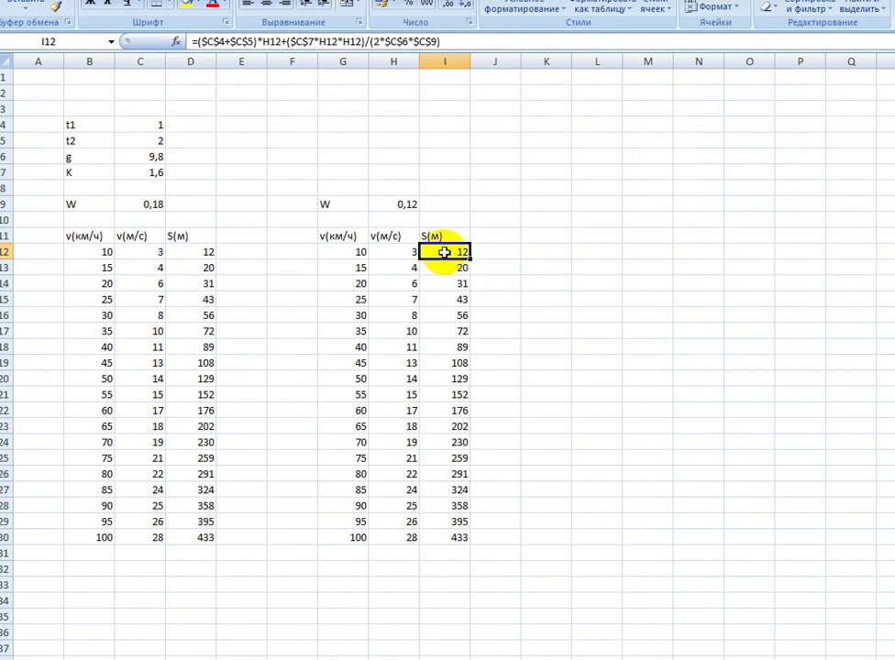
click(546, 284)
click(454, 254)
- Repoint I12's W reference to $H$9 and fill it down to I30 (14 to 608 m)
double_click(441, 252)
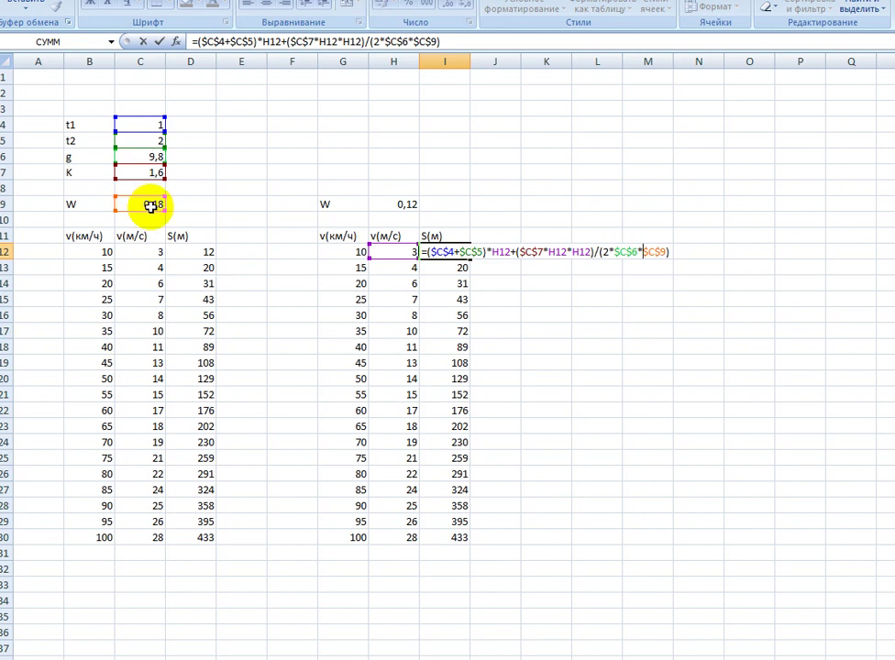
drag(163, 209, 408, 211)
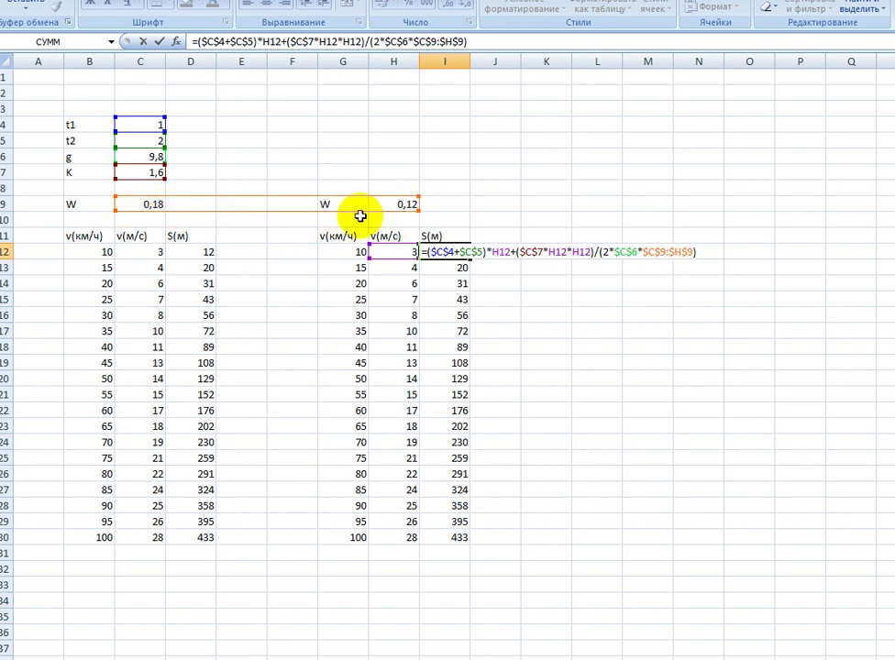
drag(117, 209, 367, 209)
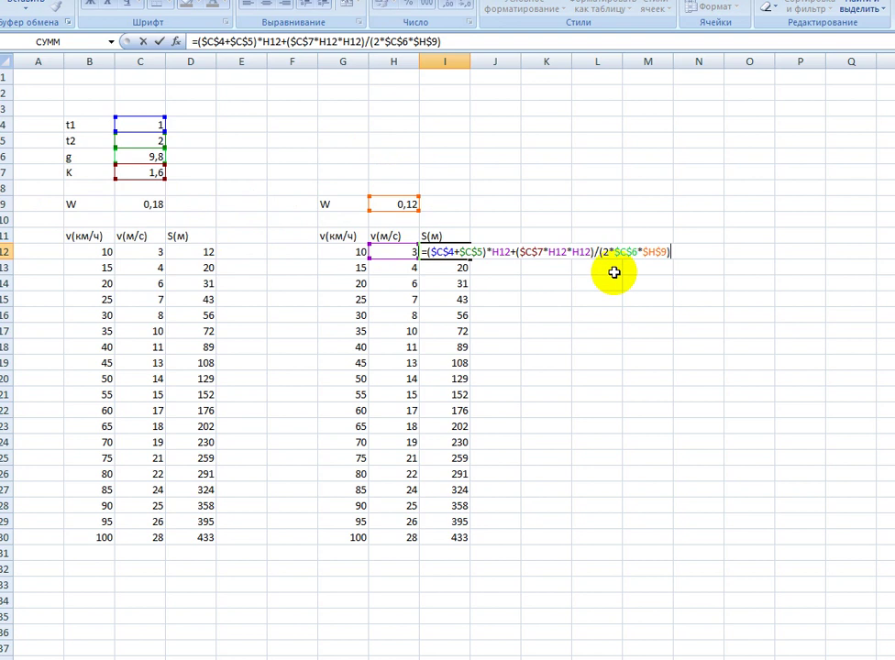
drag(642, 252, 670, 253)
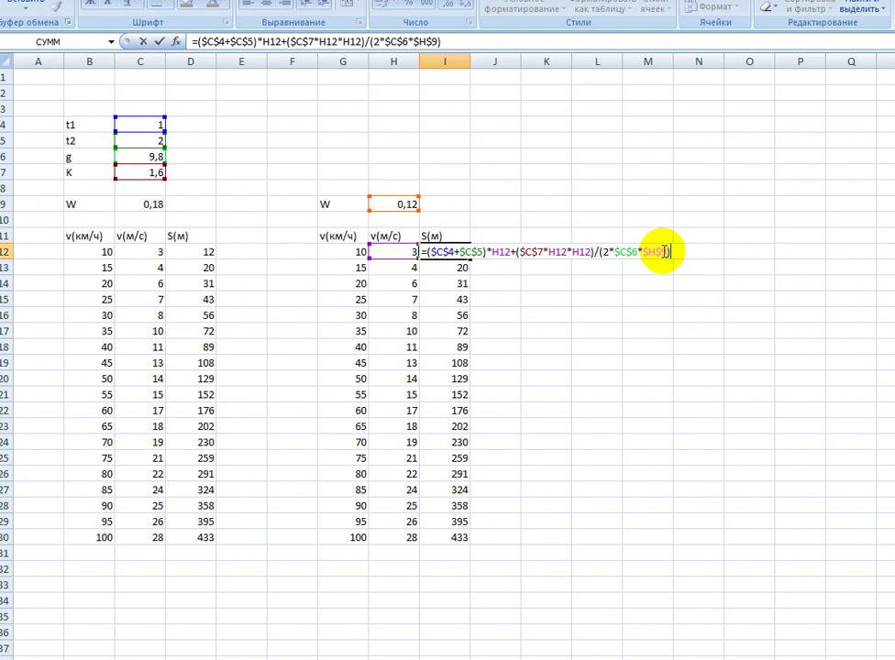
key(Return)
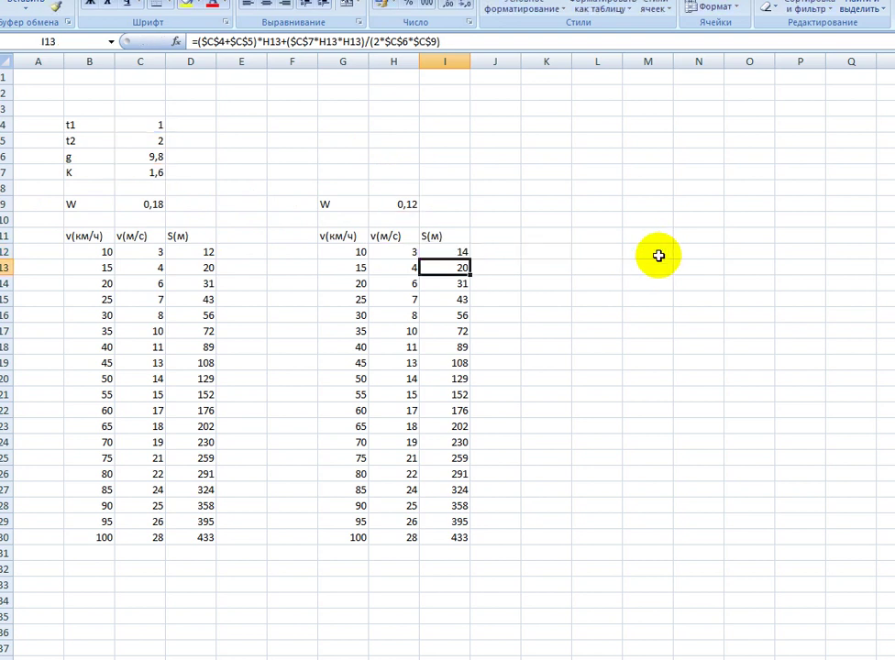
click(447, 250)
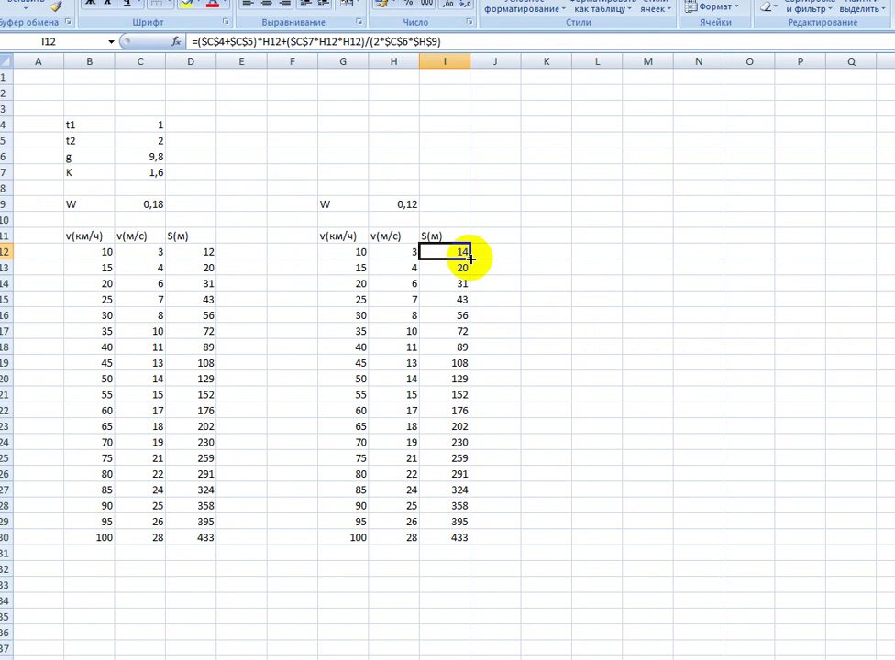
drag(470, 260, 467, 542)
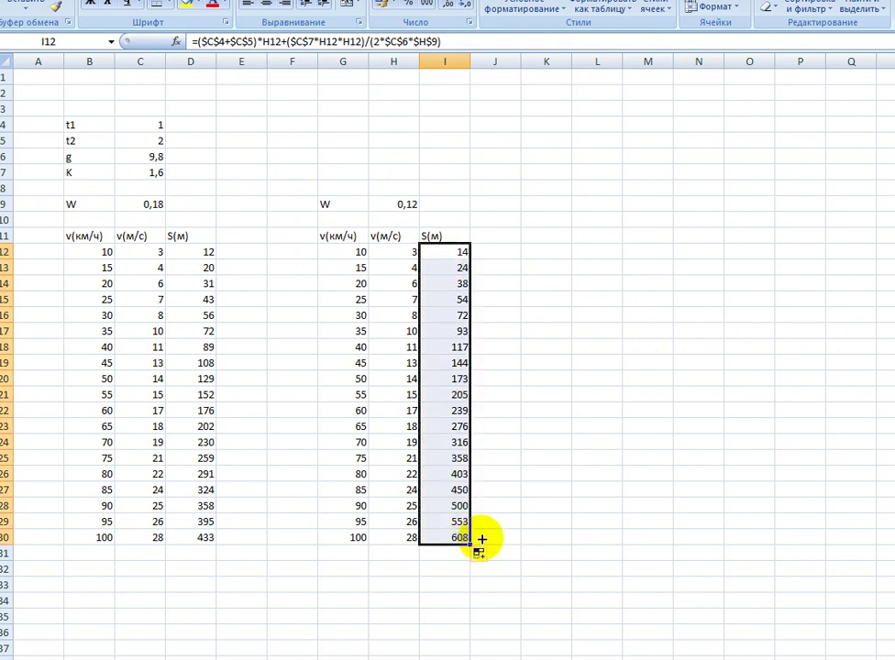
click(539, 492)
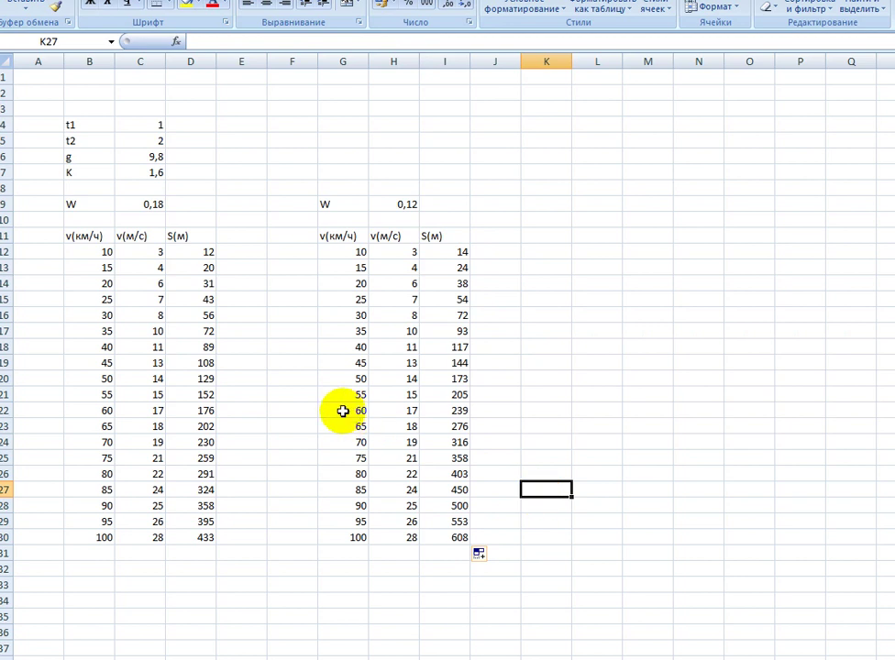
click(342, 410)
drag(342, 410, 400, 413)
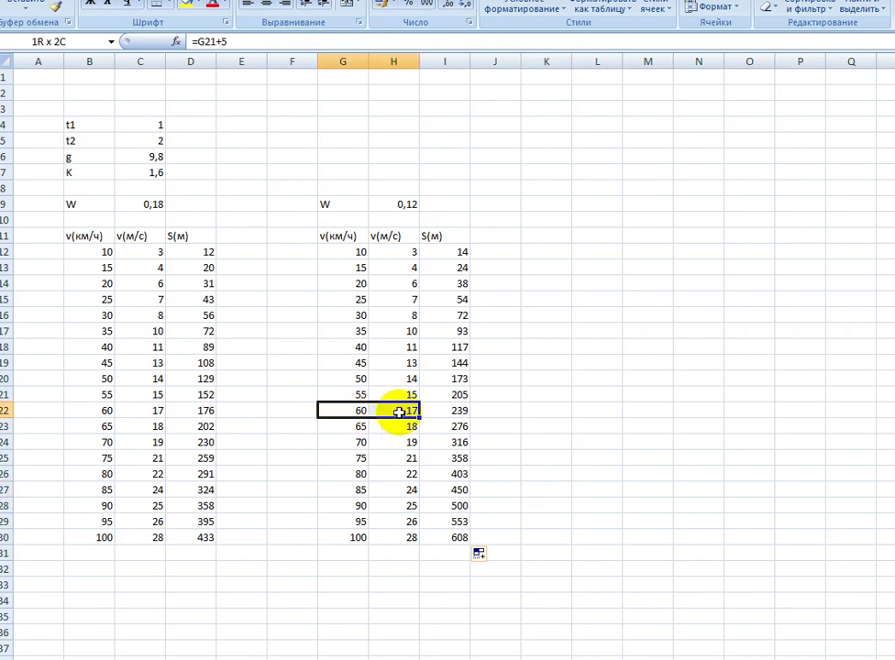
drag(400, 412, 460, 410)
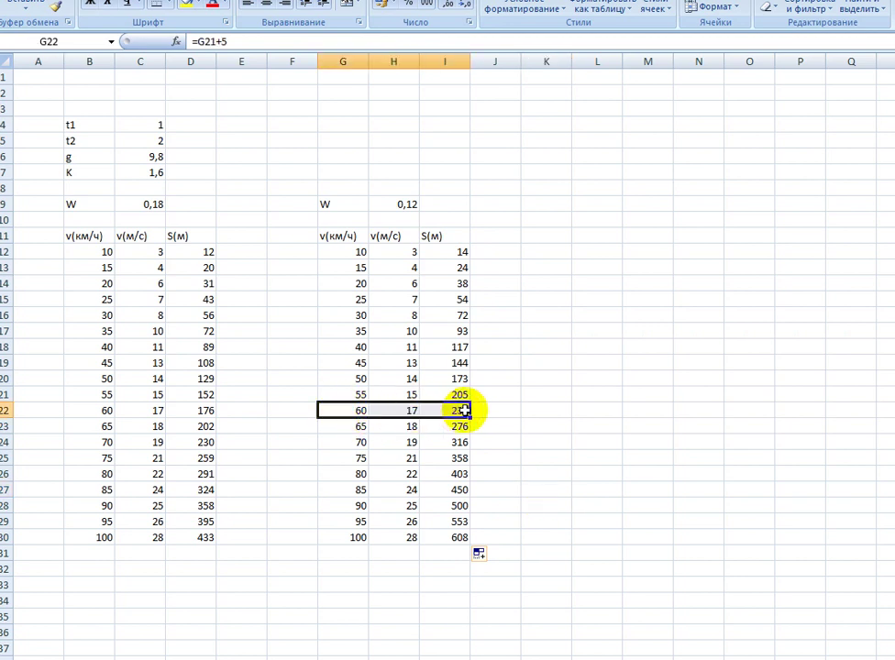
click(510, 410)
click(457, 413)
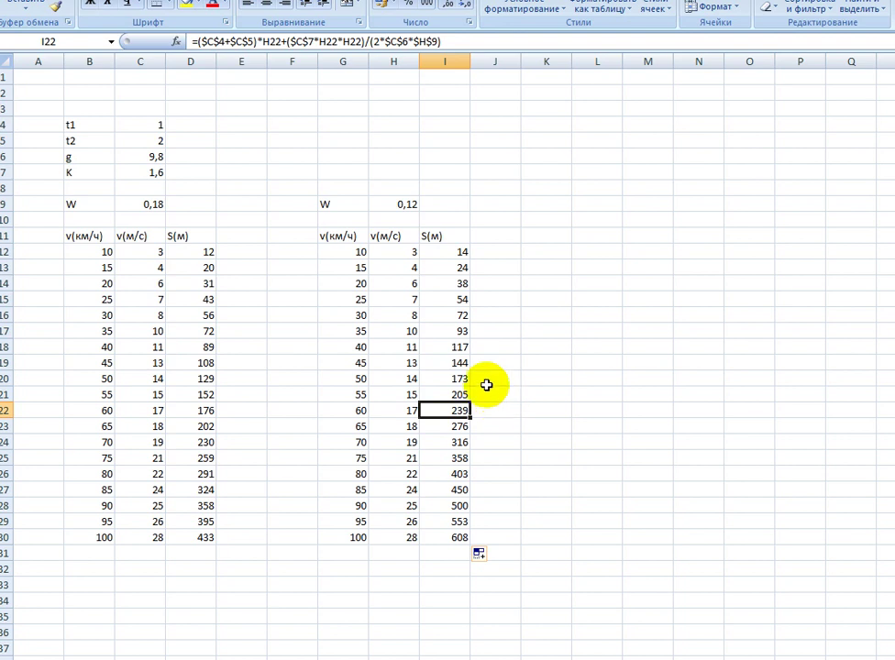
click(488, 383)
- Move the Excel window into view and enlarge it to nearly fill the screen
click(478, 397)
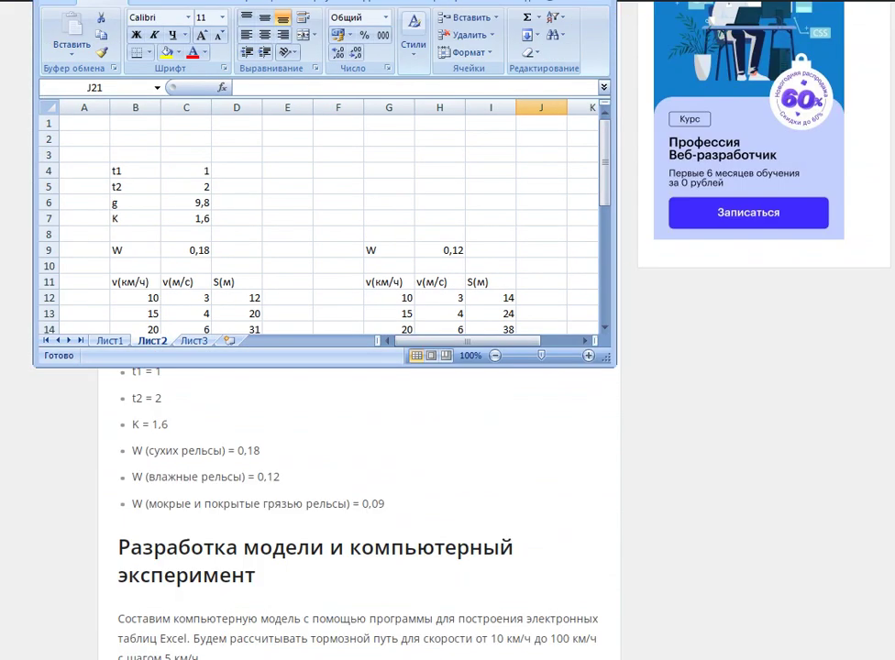
drag(467, 0, 436, 20)
drag(579, 404, 880, 651)
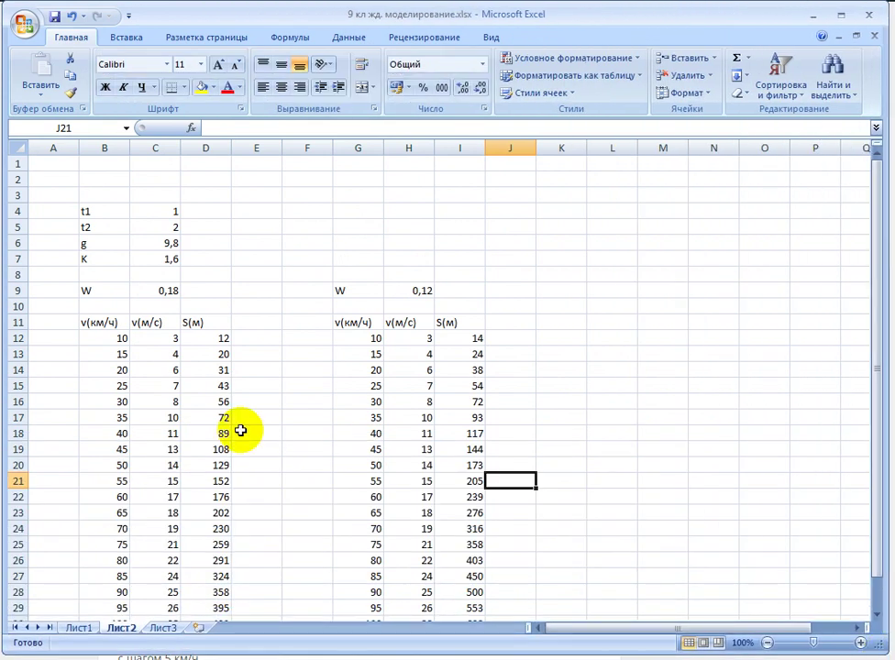
scroll(225, 386, down, 1)
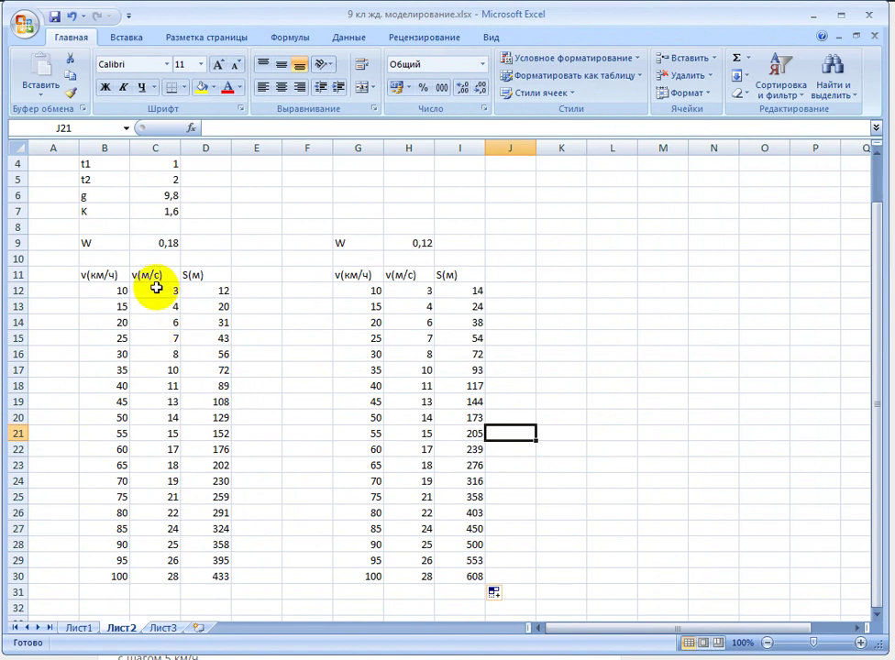
- Select C12:D30 plus I12:I30 and insert a Scatter with Smooth Lines and Markers chart
mouse_move(155, 287)
mouse_down()
mouse_move(194, 342)
mouse_move(210, 458)
mouse_move(211, 572)
mouse_up()
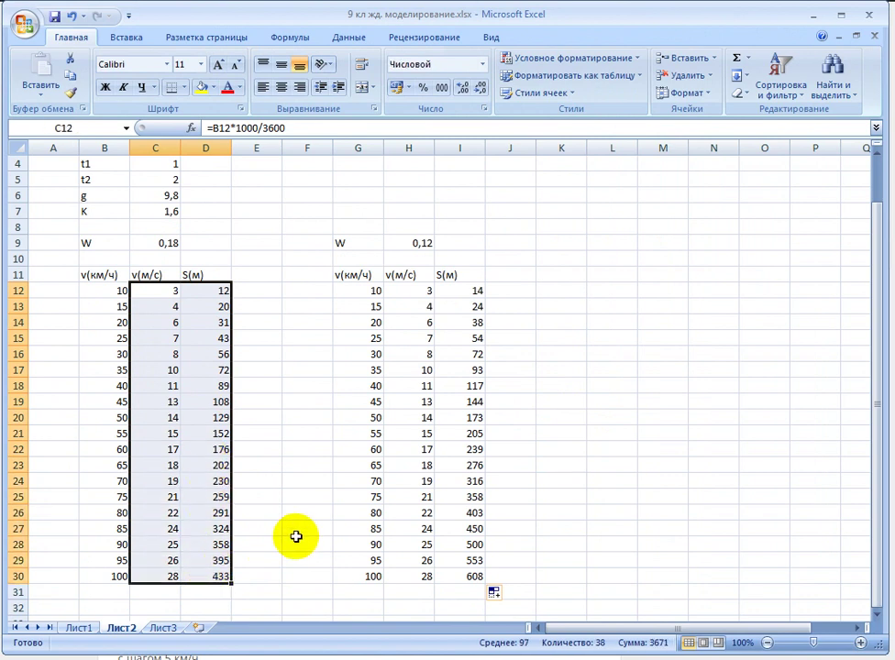
drag(461, 290, 464, 577)
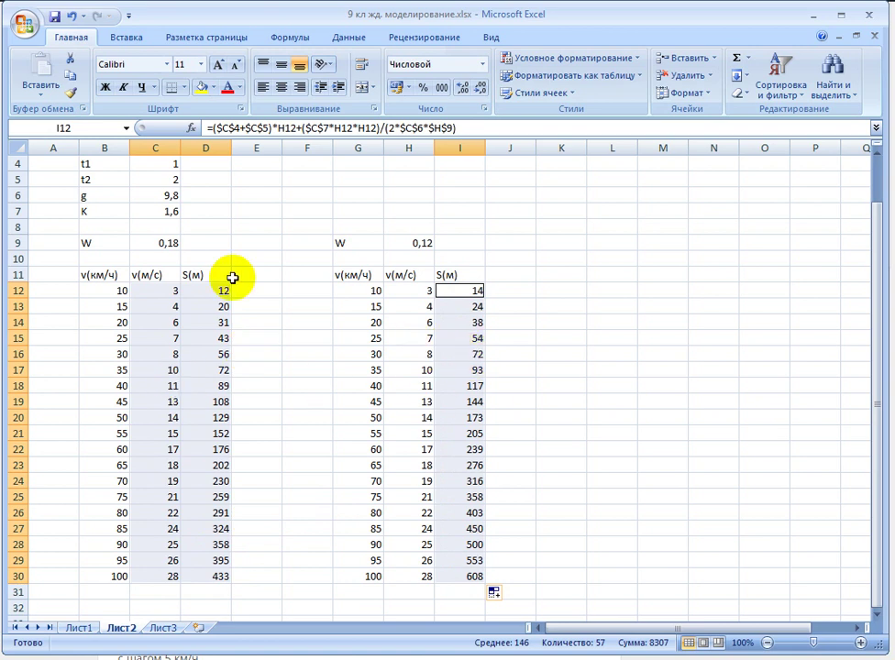
click(120, 42)
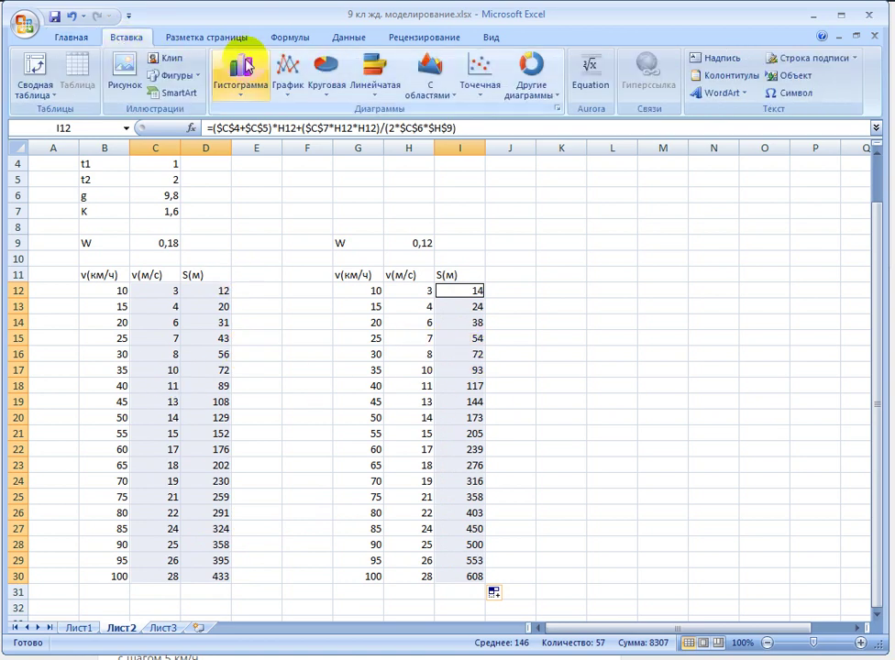
click(287, 72)
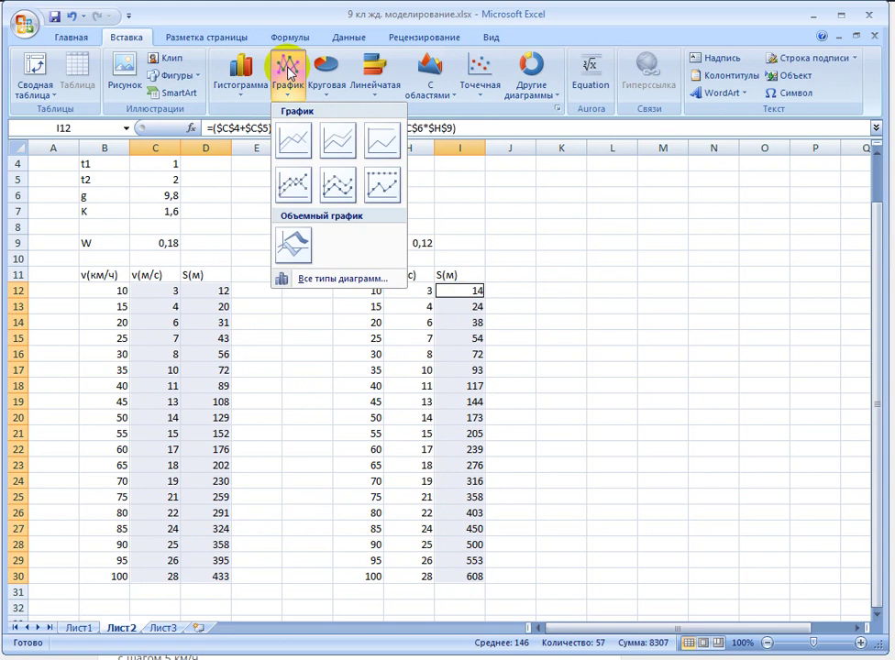
click(477, 81)
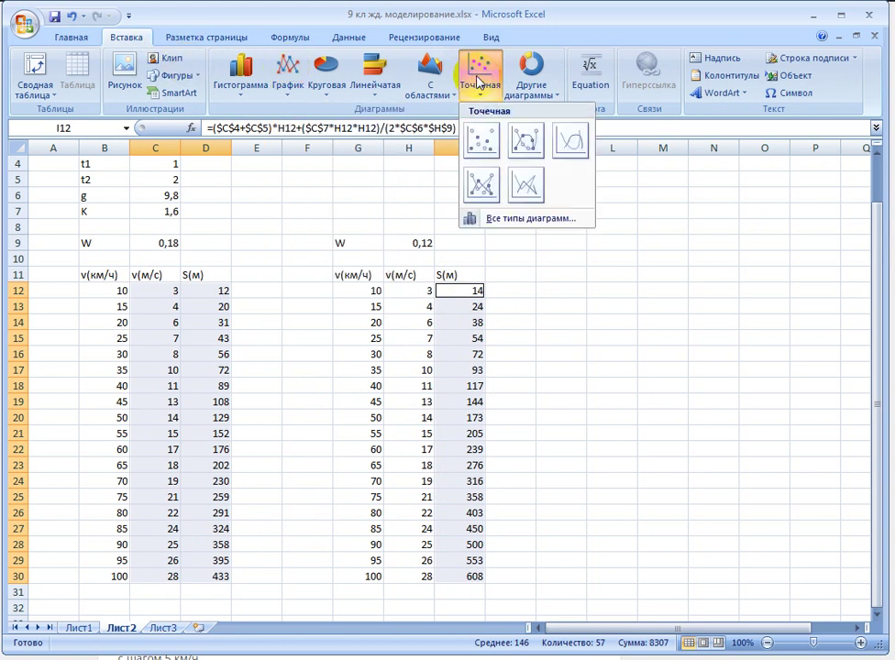
click(527, 143)
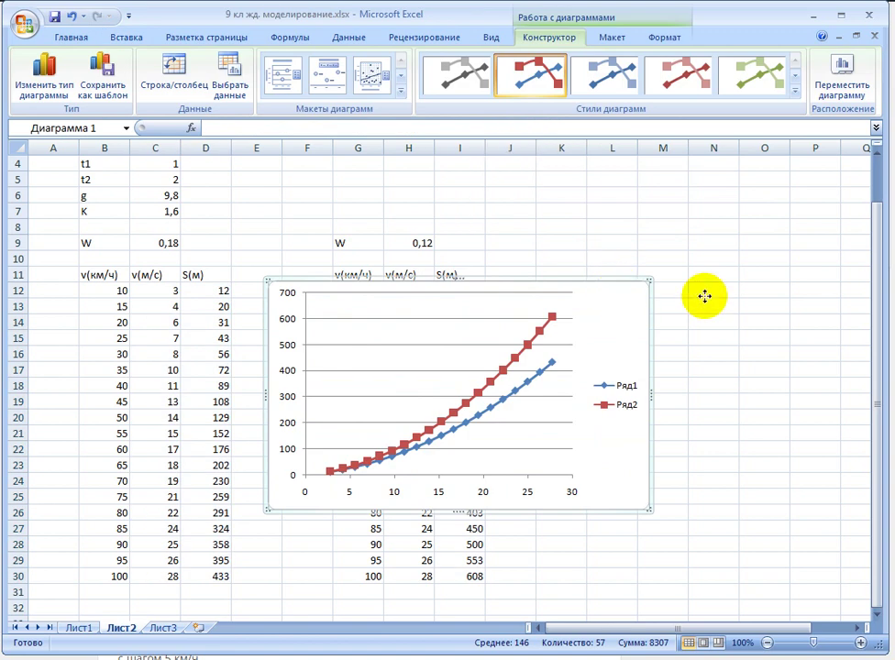
- Drag the chart around the sheet, then undo back to before it was inserted
drag(616, 293, 819, 287)
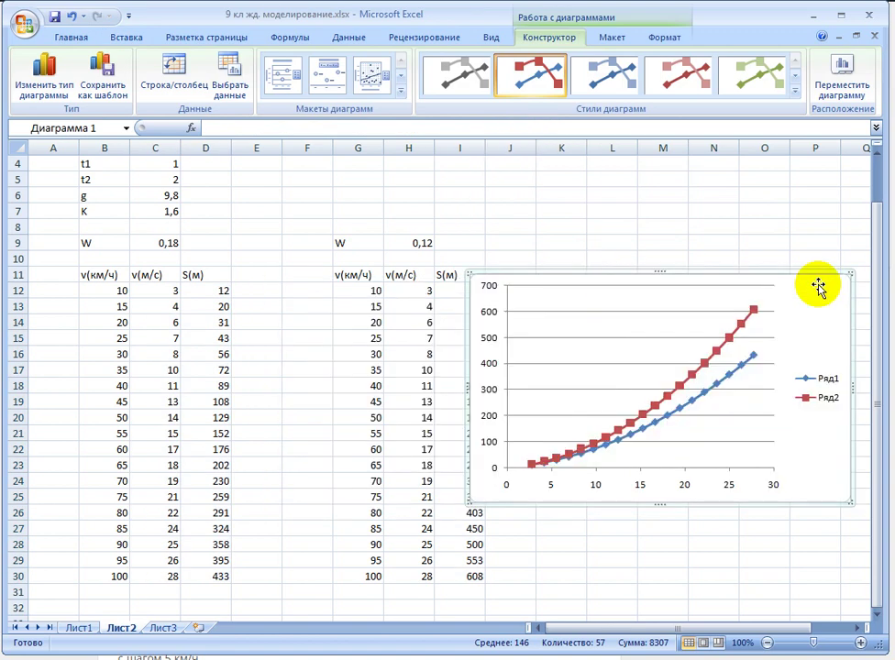
drag(819, 285, 832, 288)
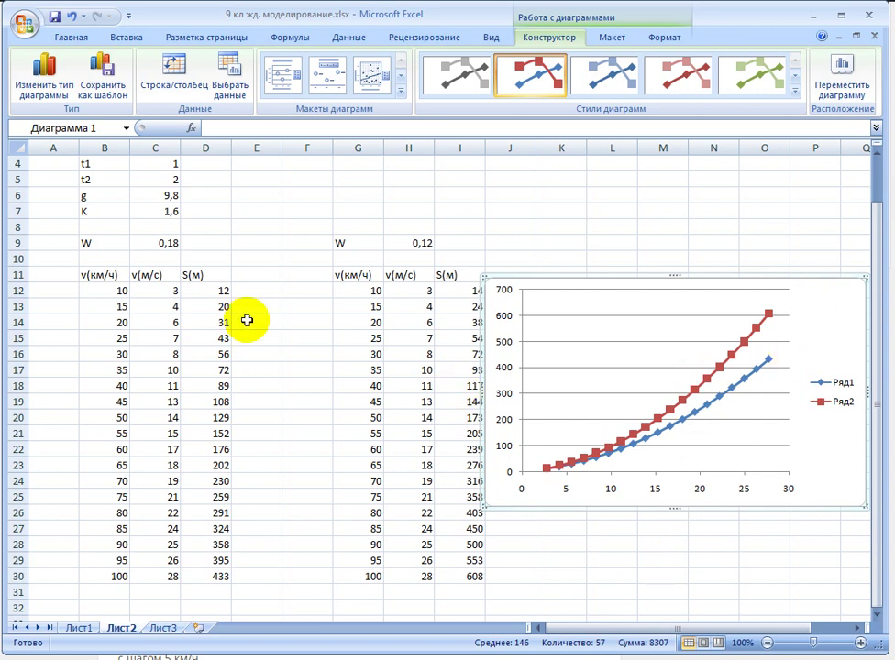
drag(827, 298, 367, 346)
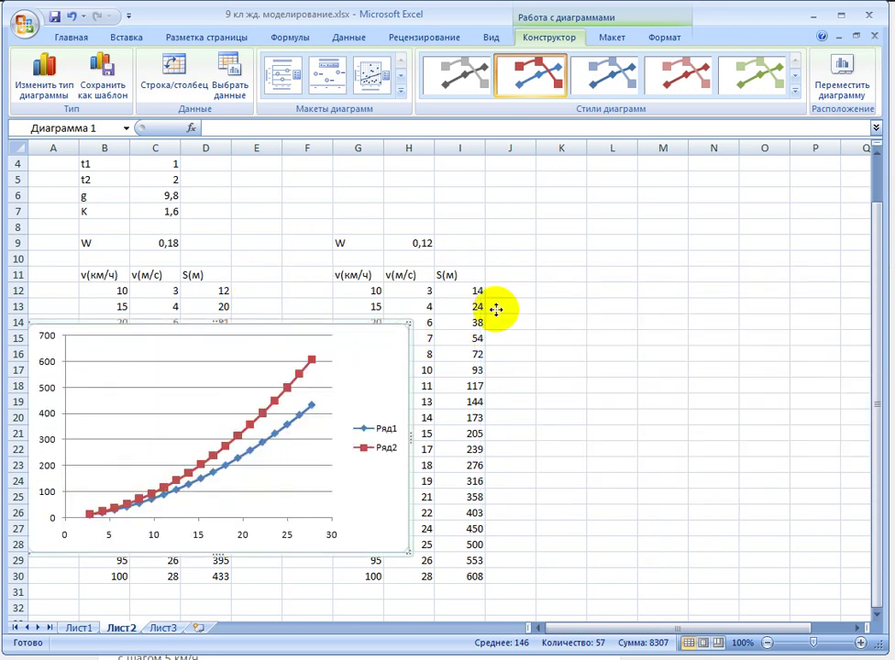
key(ctrl+z)
key(ctrl+z)
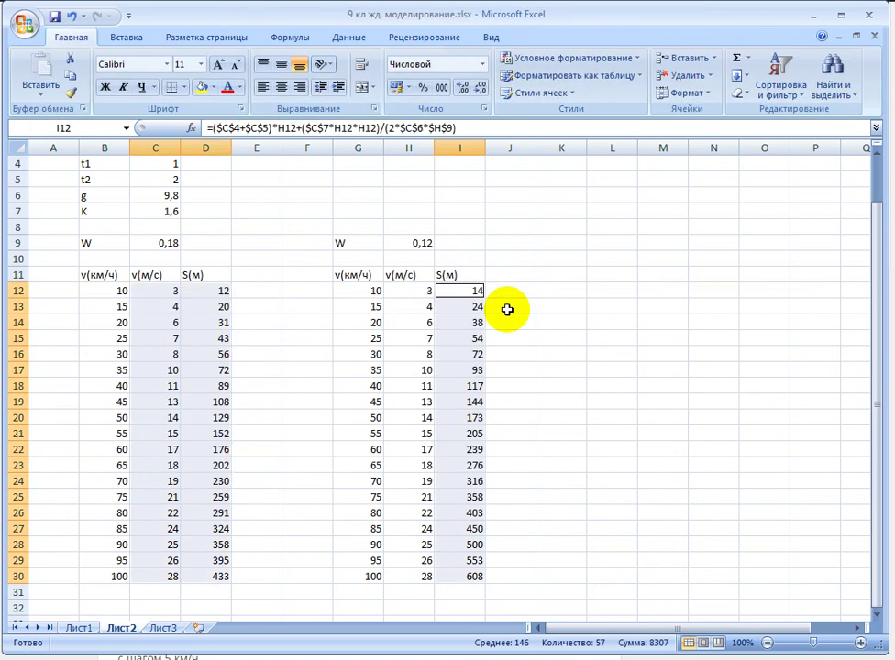
- Copy the W 0,12 table G9:I30 and paste a duplicate at K9
click(558, 376)
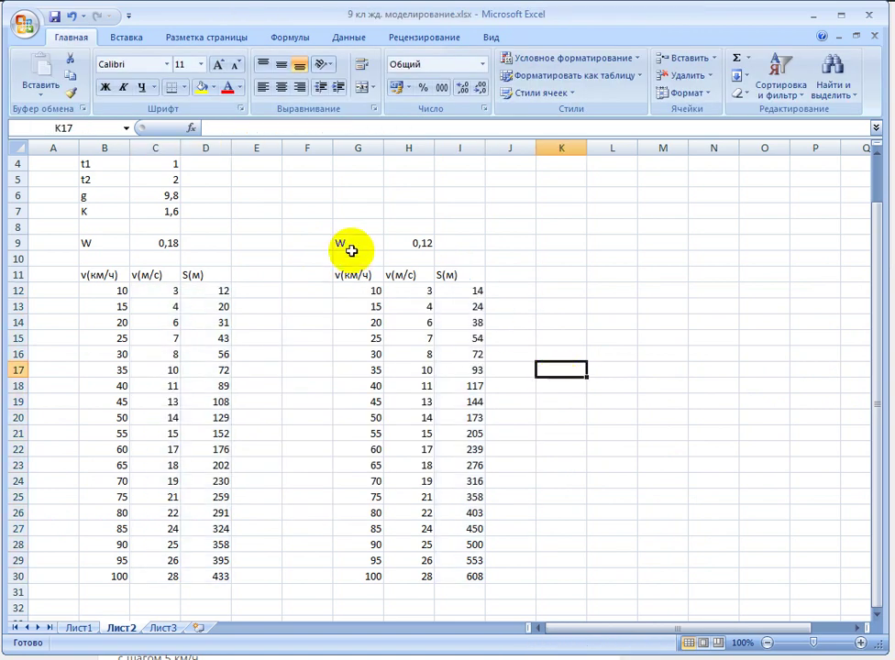
mouse_move(352, 244)
mouse_down()
mouse_move(379, 266)
mouse_move(459, 570)
mouse_up()
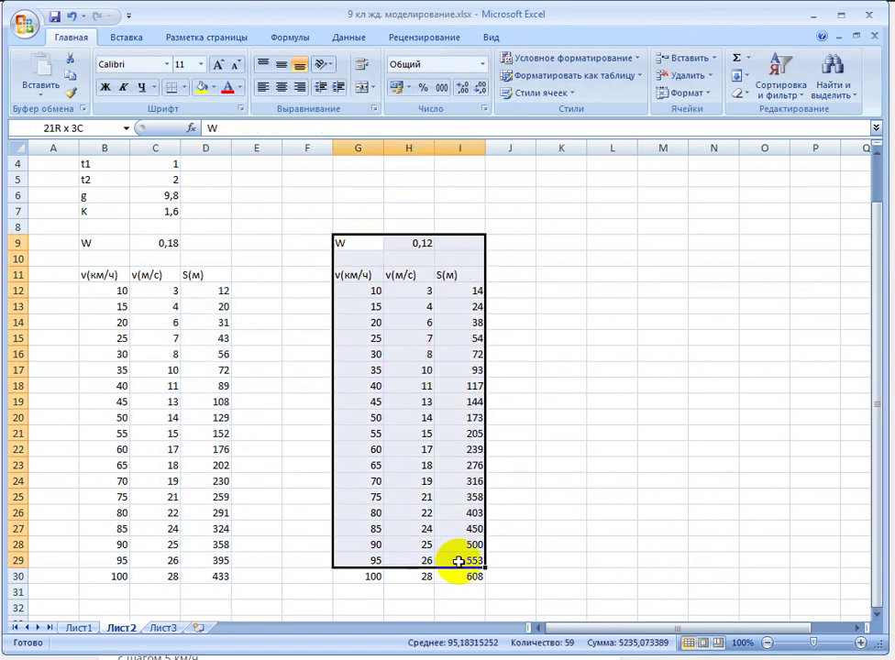
key(ctrl+c)
click(564, 242)
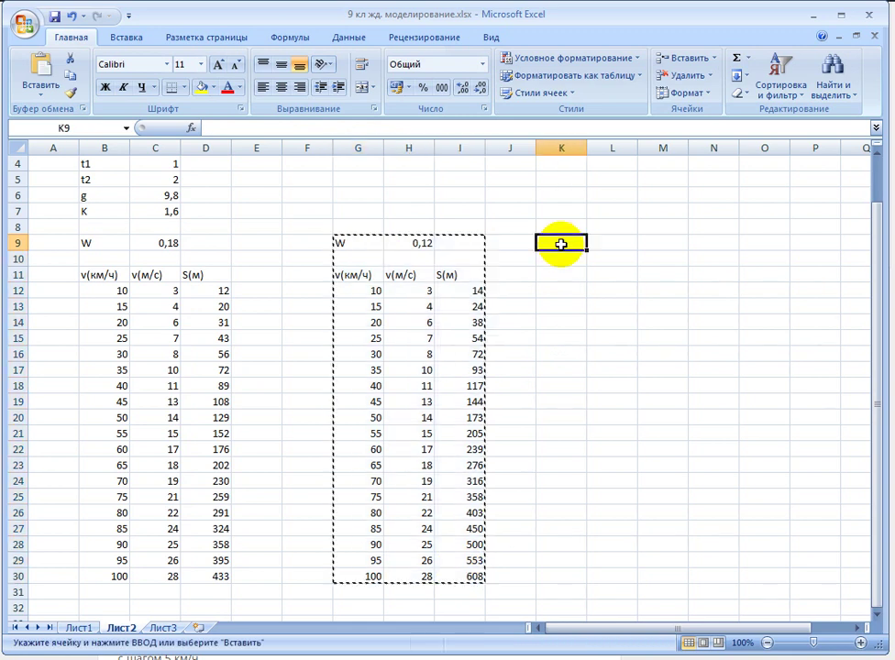
key(ctrl+v)
- Change the new copy's W value in L9 to 0,09
click(627, 242)
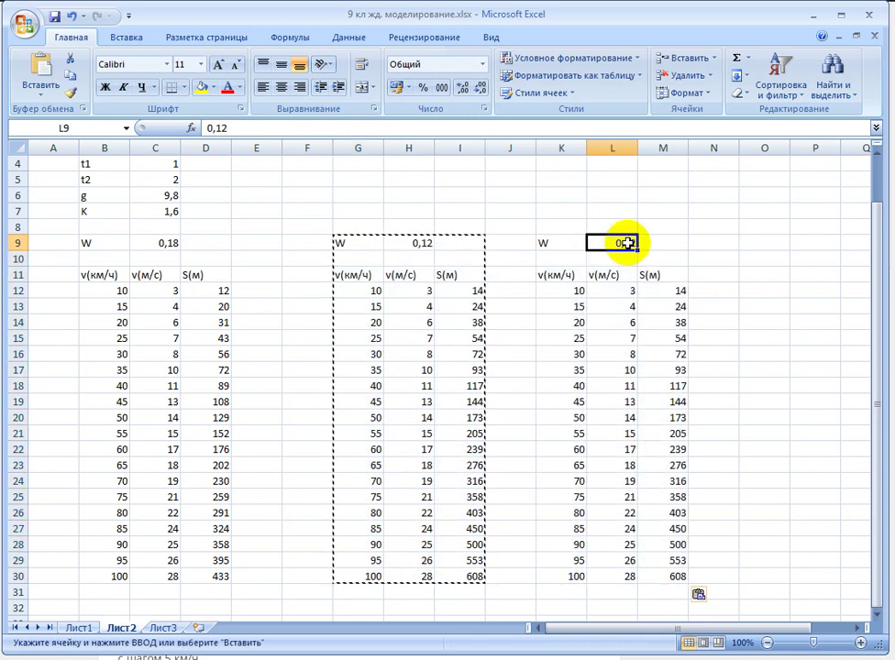
text(0,)
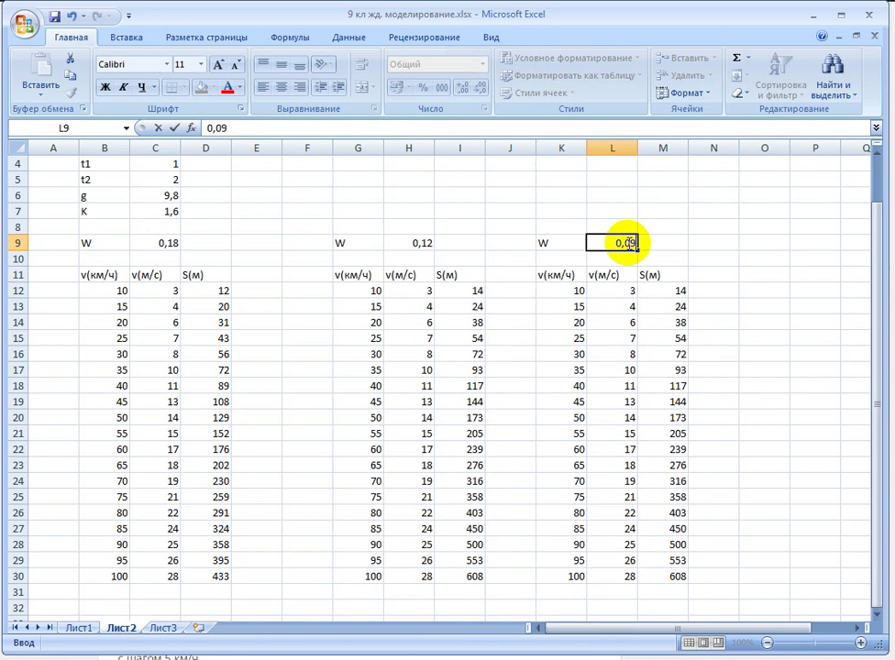
key(Return)
click(670, 293)
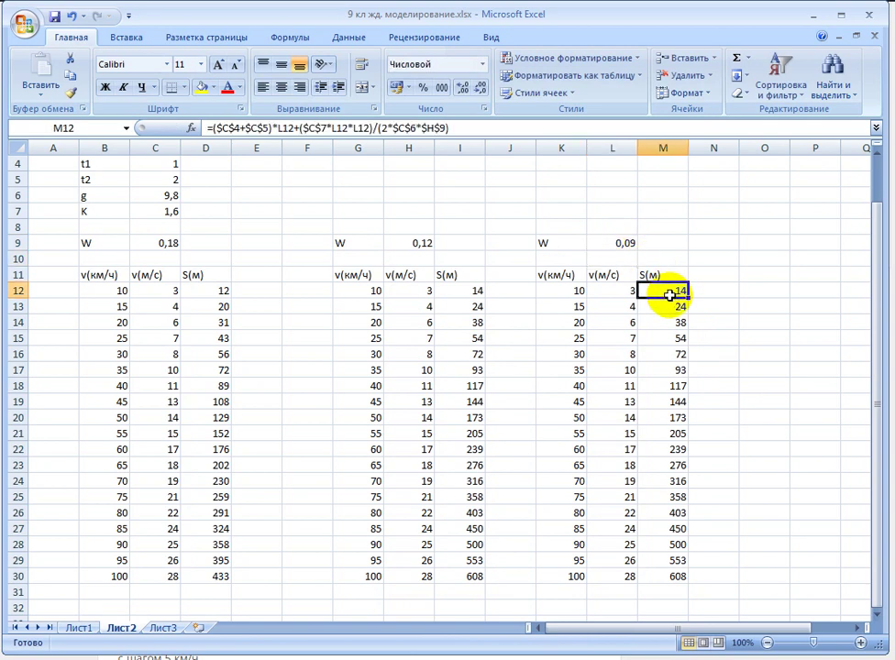
- Change M12's W reference from $H$9 to $L$9 and fill it down to M30 (15 to 783 m)
click(436, 128)
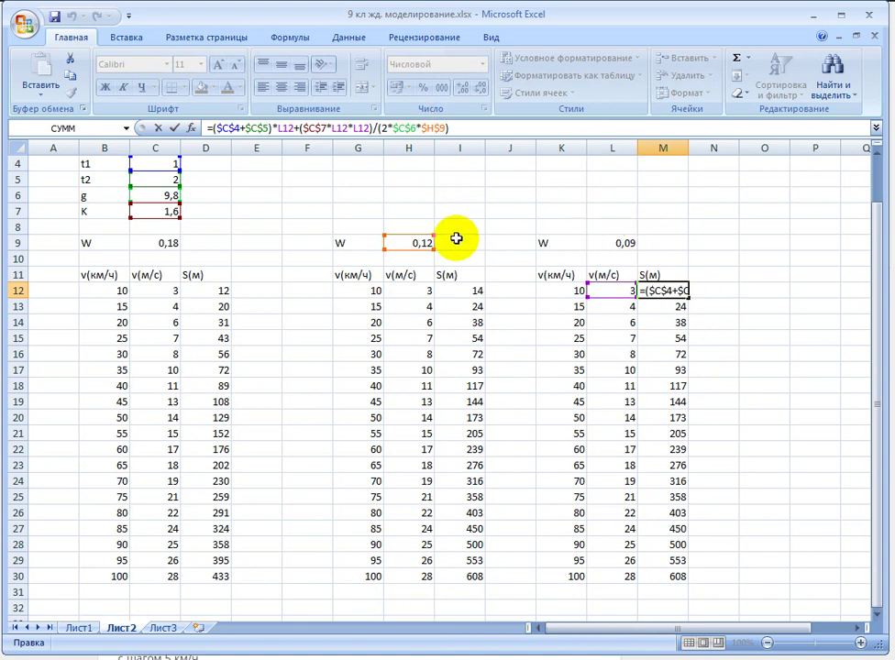
click(438, 127)
key(BackSpace)
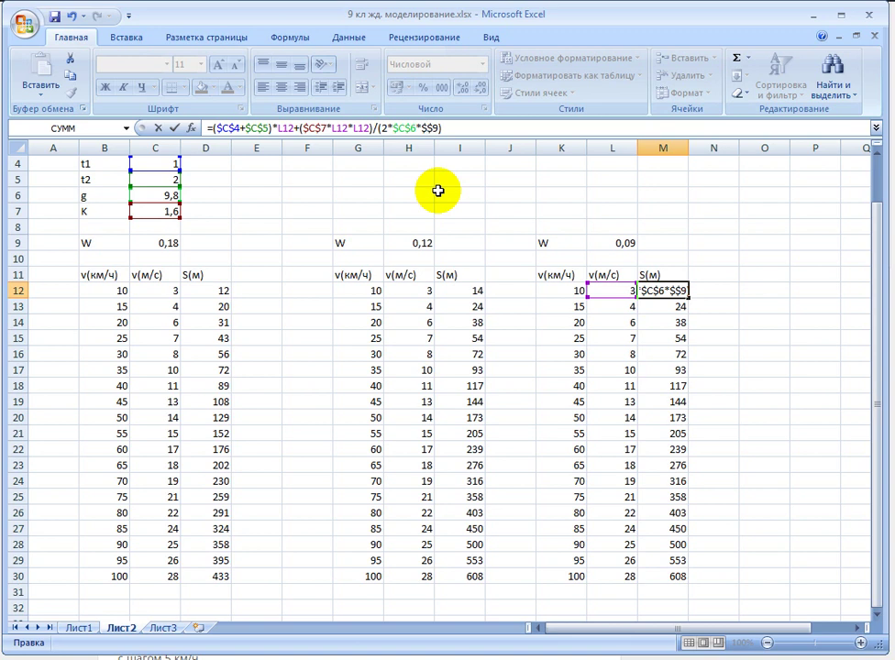
text(L)
key(Return)
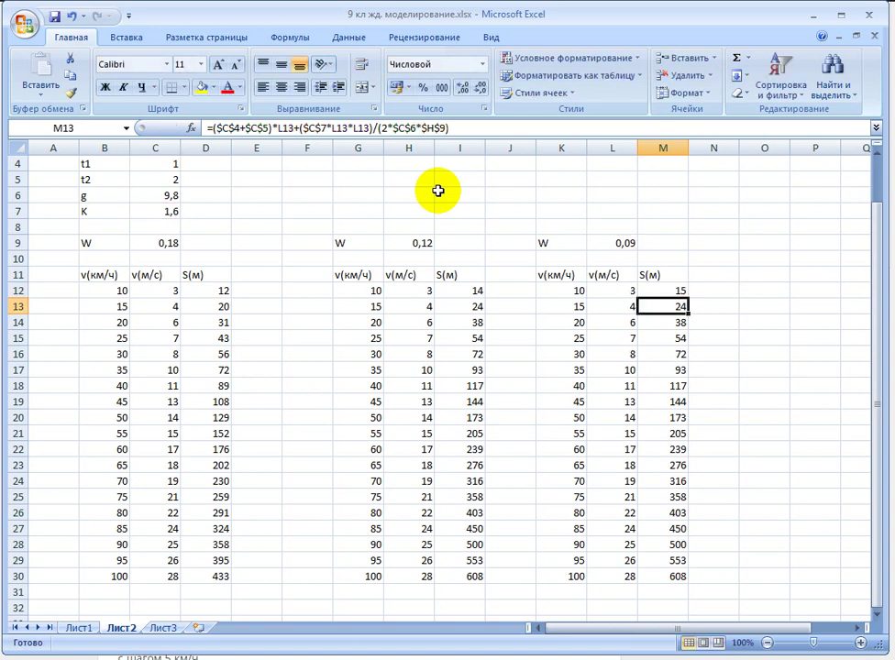
click(668, 291)
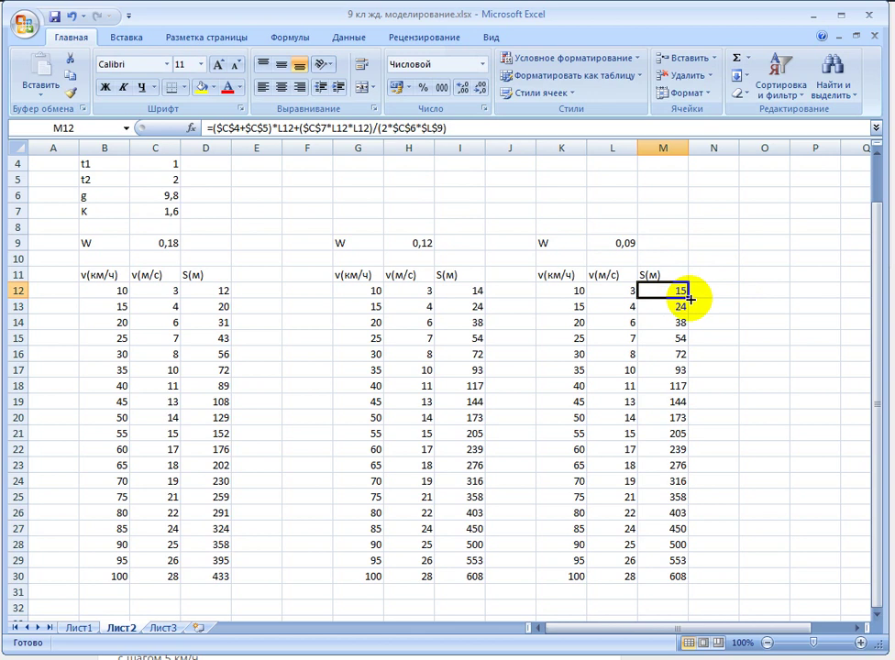
drag(690, 299, 670, 578)
click(719, 536)
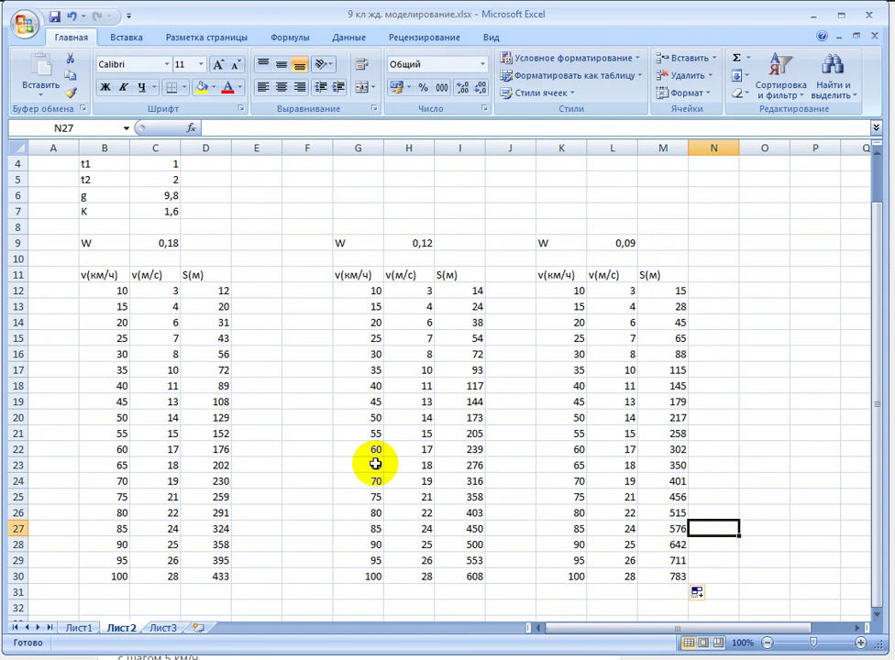
- Chart speed C12:D30 with distances I12:I30 and M12:M30 as a smooth-line scatter with markers
mouse_move(159, 293)
mouse_down()
mouse_move(196, 334)
mouse_move(195, 573)
mouse_up()
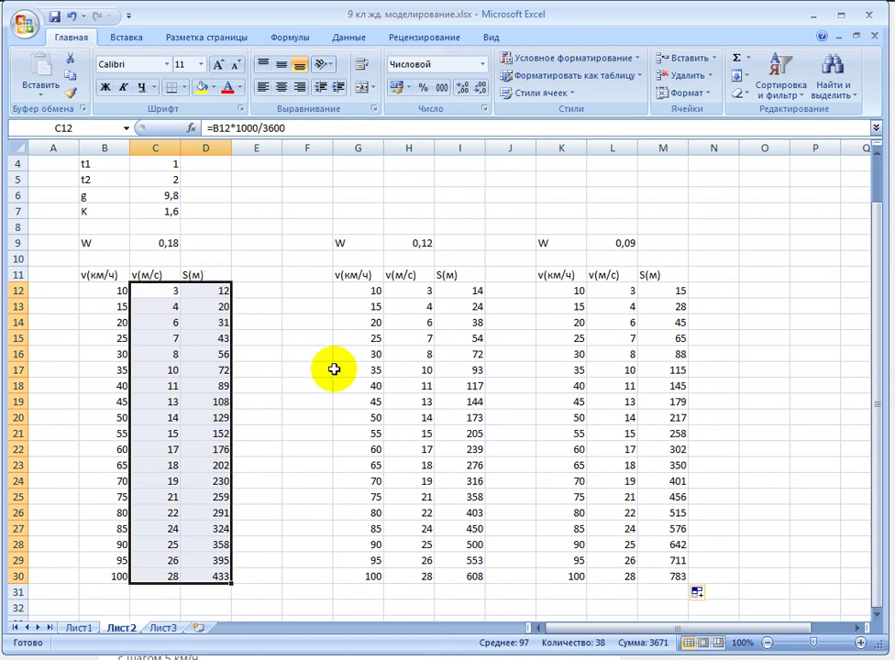
drag(449, 291, 465, 574)
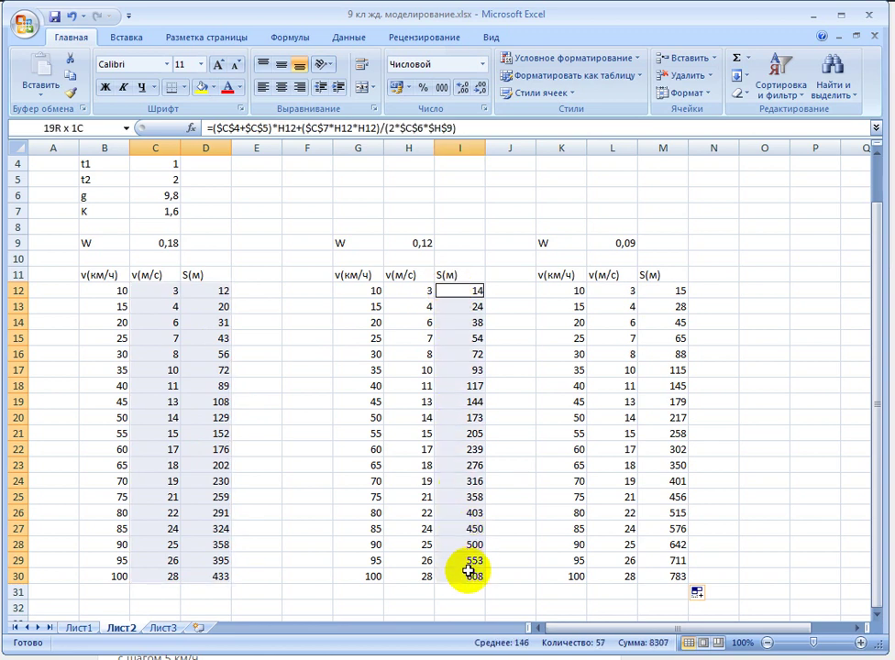
ctrl+drag(660, 576, 673, 292)
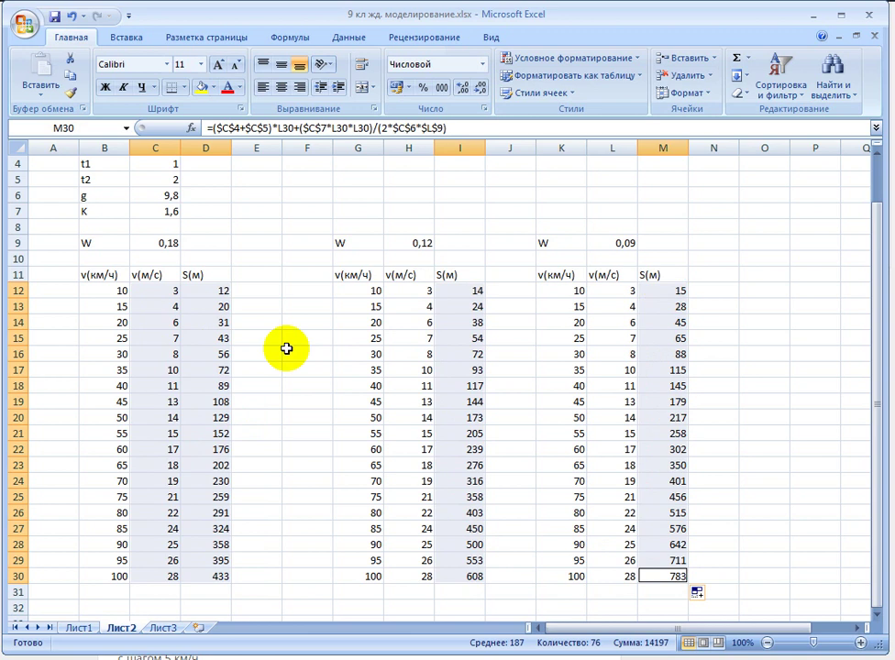
click(123, 36)
click(481, 78)
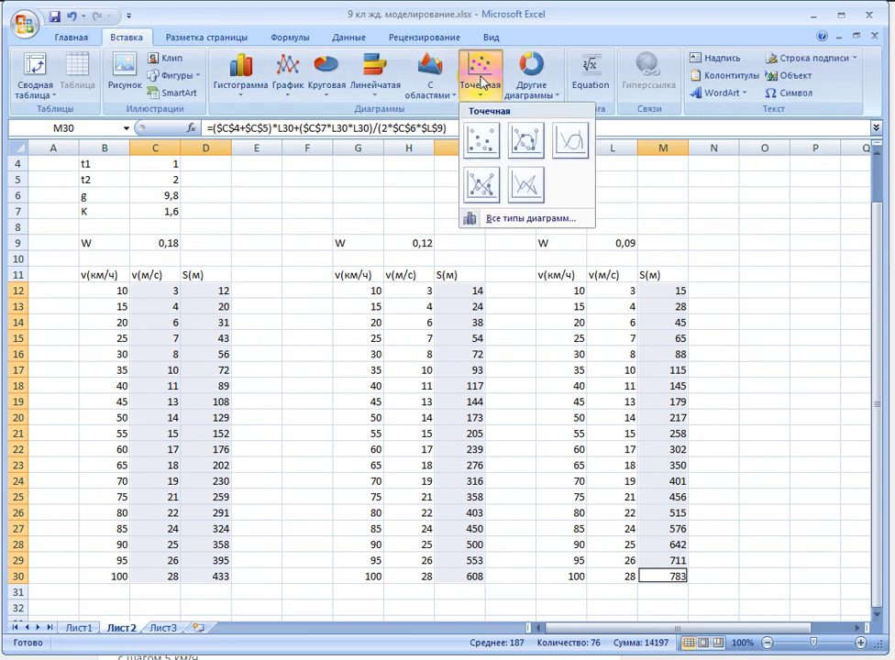
click(524, 143)
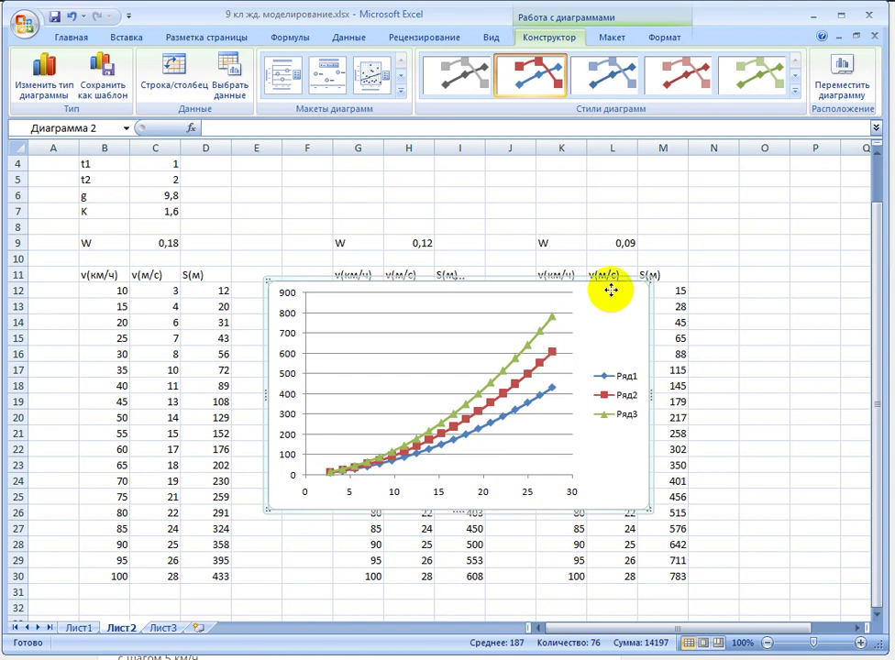
- Move the chart up to span roughly rows 2–16 over columns D–K
scroll(557, 175, up, 1)
scroll(567, 244, up, 1)
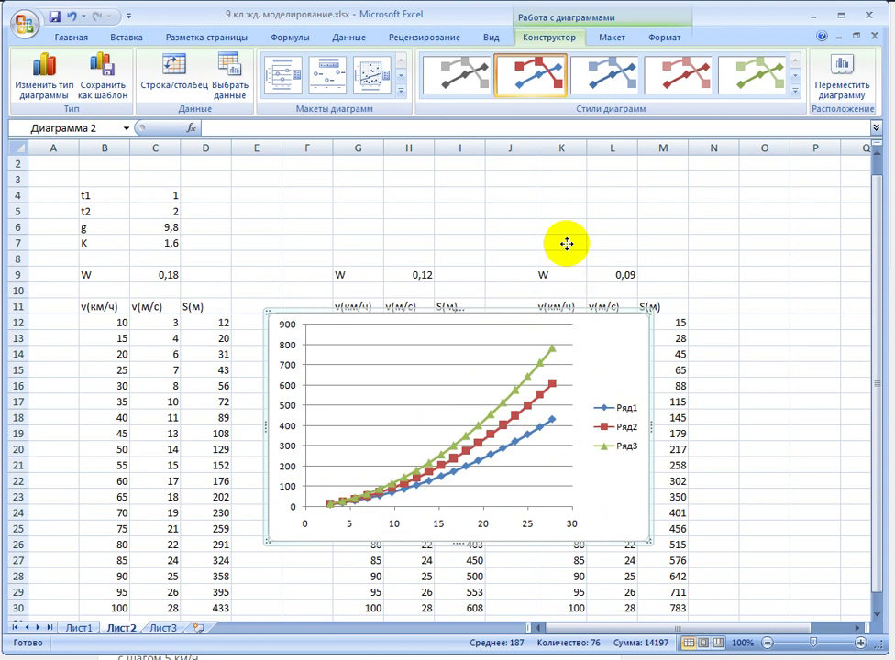
drag(567, 244, 547, 171)
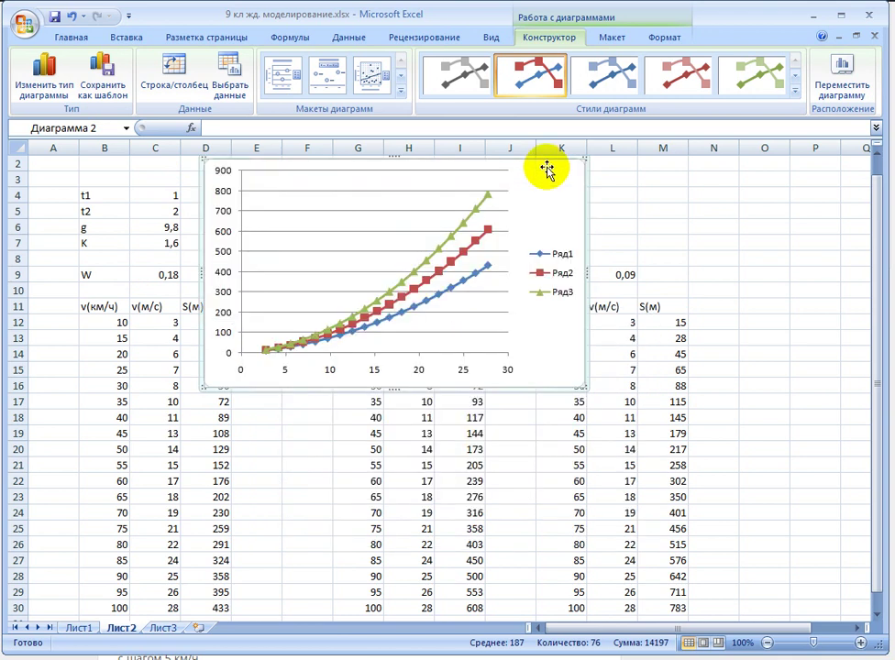